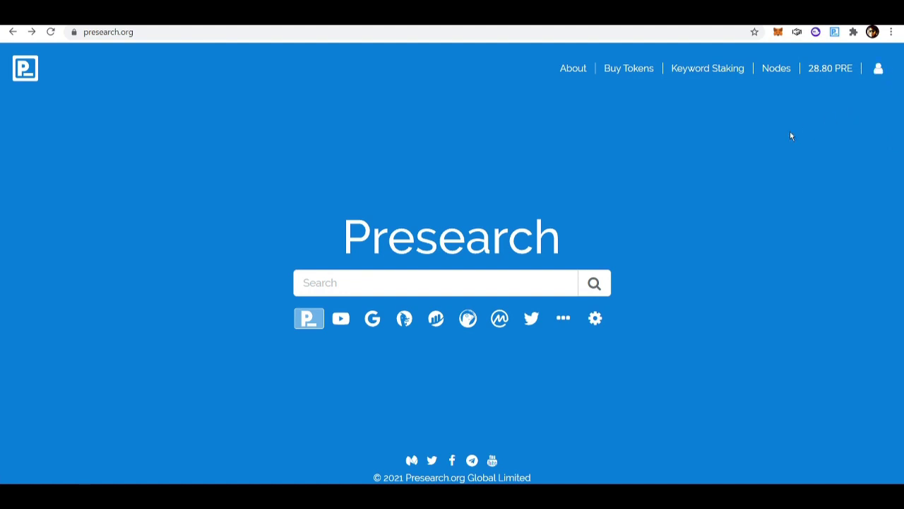
View the marketplace's calculator for buying PRE tokens, and return to the Presearch home page
left_click(774, 68)
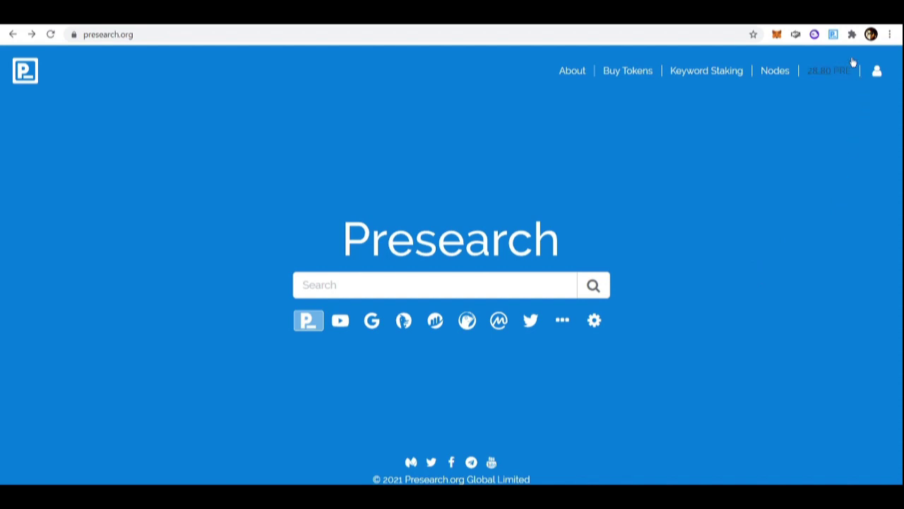
left_click(623, 72)
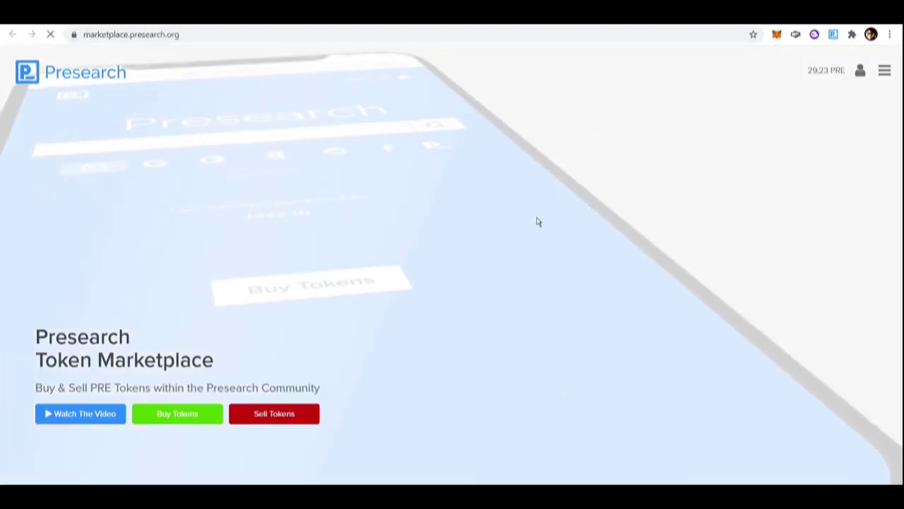
left_click(196, 419)
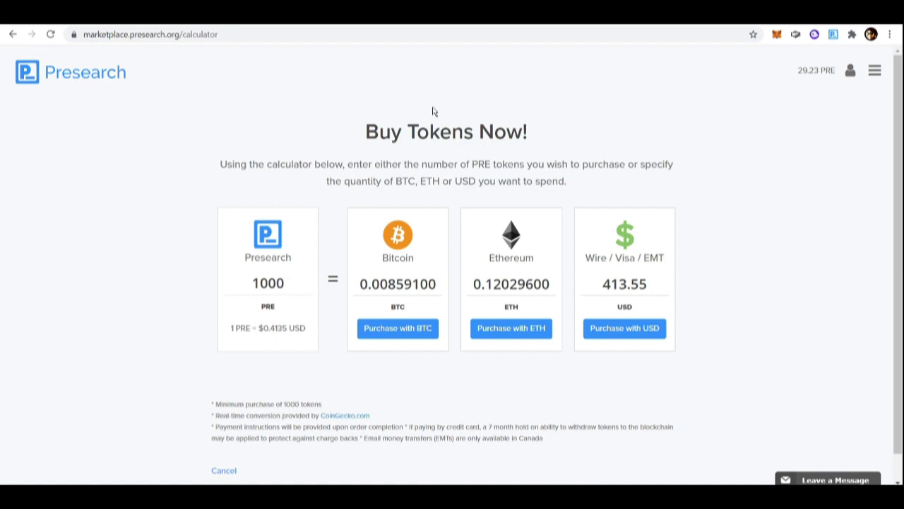
left_click(12, 34)
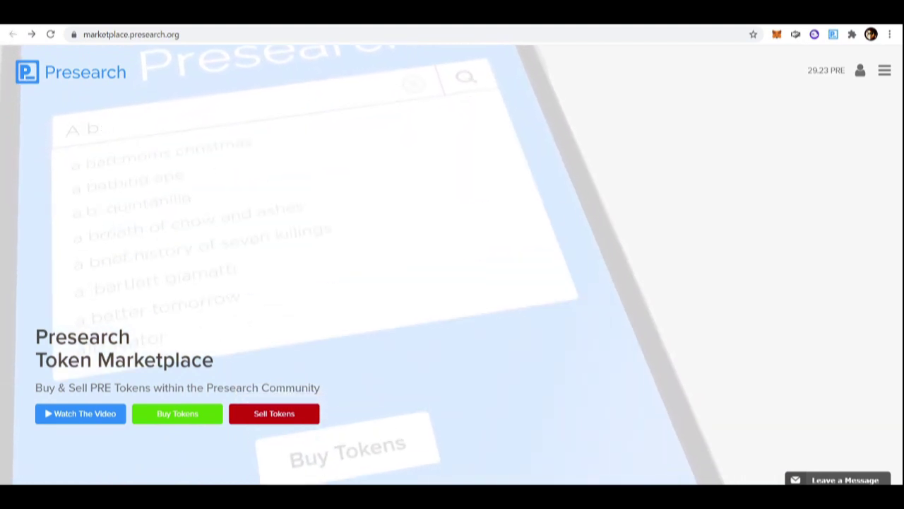
left_click(10, 33)
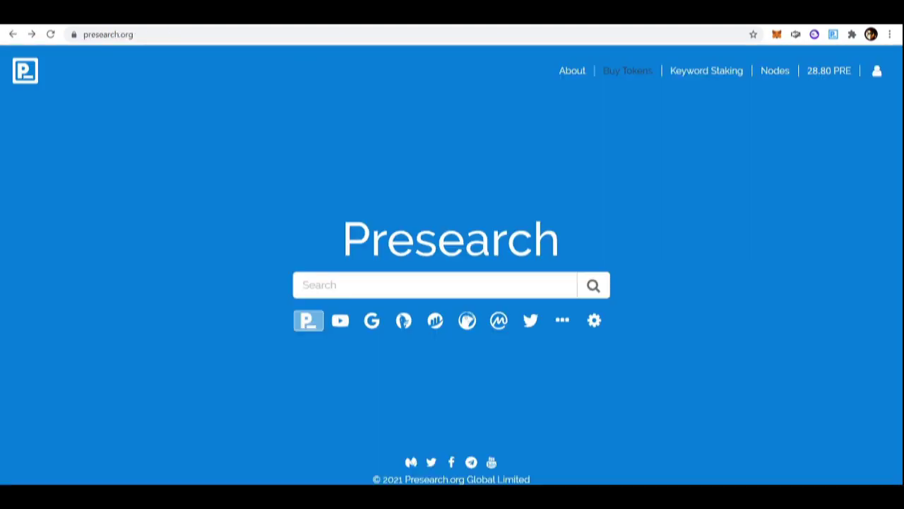
Open the Transfer Tokens page from the Presearch Nodes site and choose the From Blockchain method
left_click(876, 73)
left_click(775, 71)
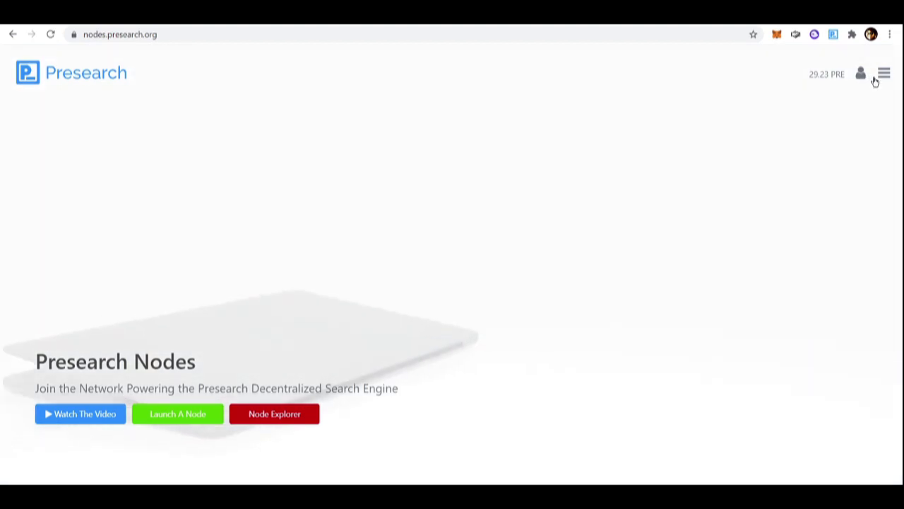
left_click(883, 75)
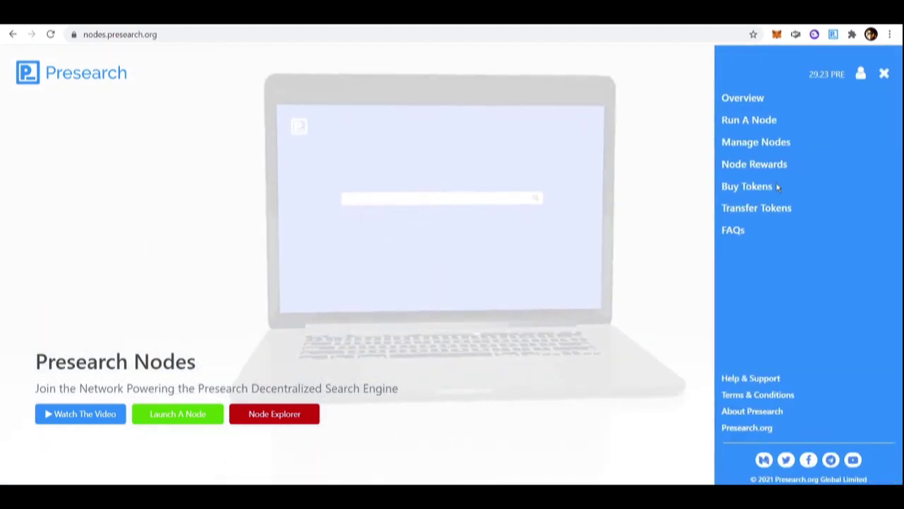
left_click(767, 212)
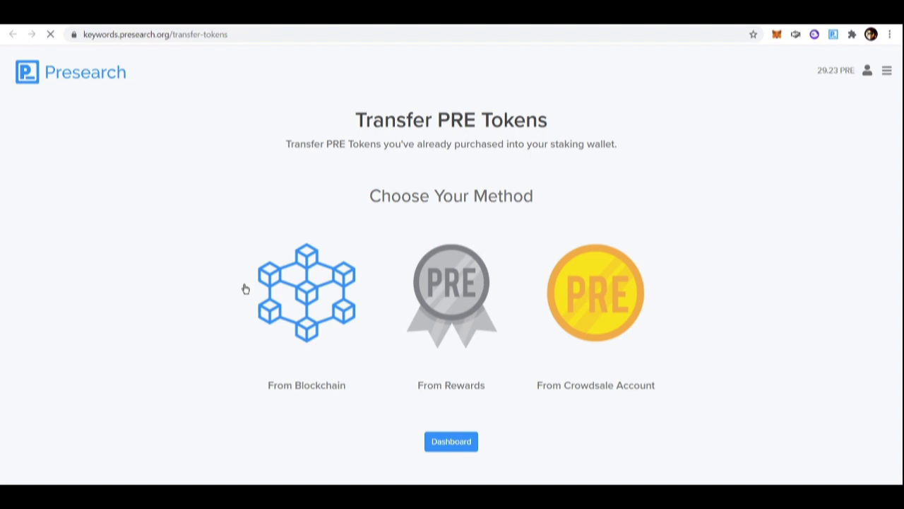
left_click(309, 299)
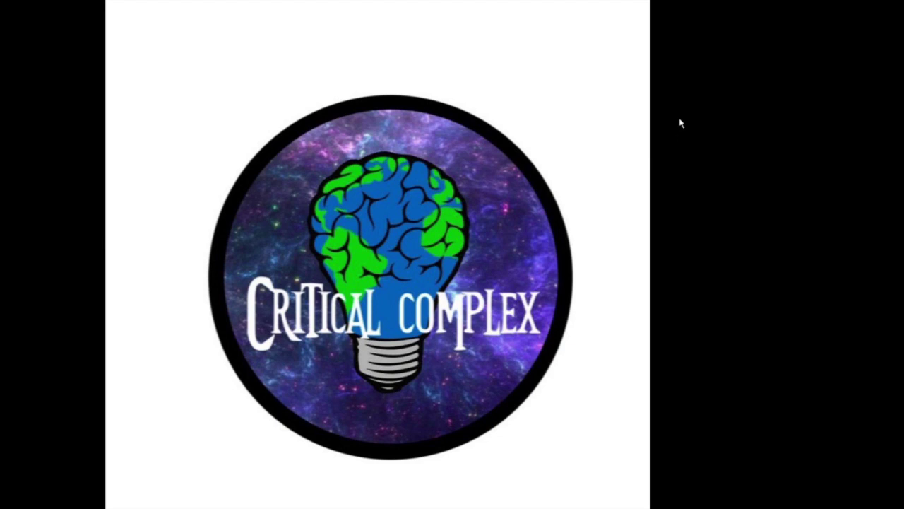
Create a desktop text document named "presearch commands" and open it in Notepad
right_click(677, 135)
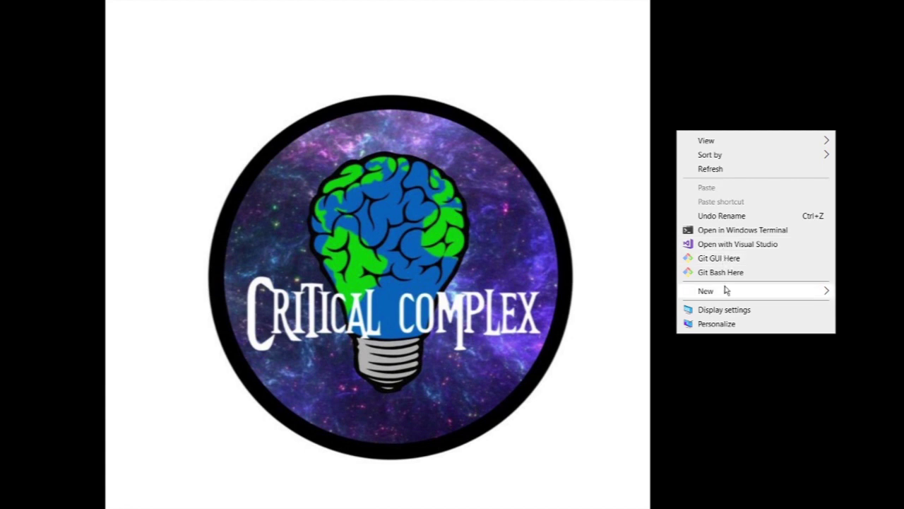
mouse_move(726, 292)
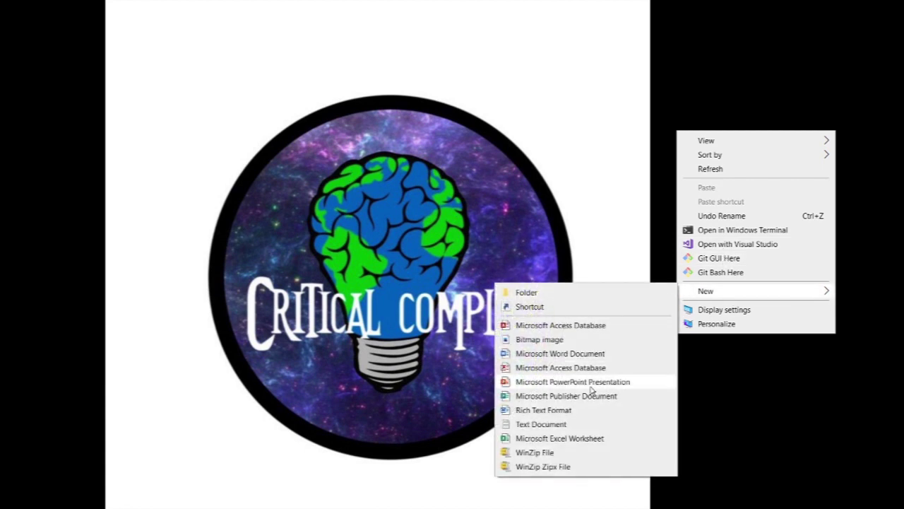
left_click(573, 424)
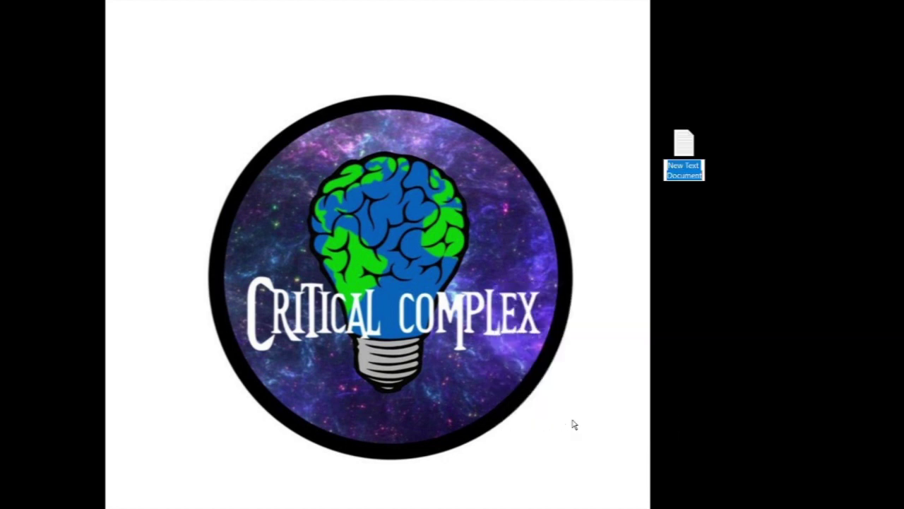
type("presea")
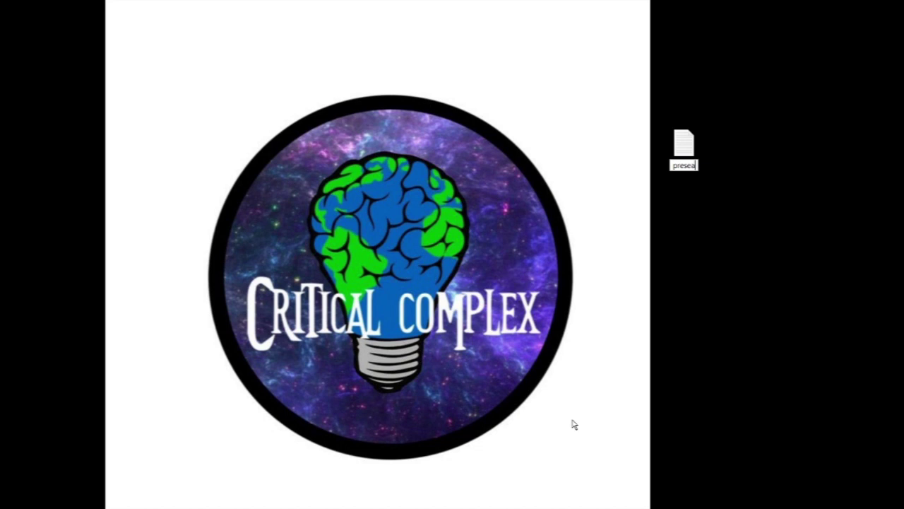
type("rch commands")
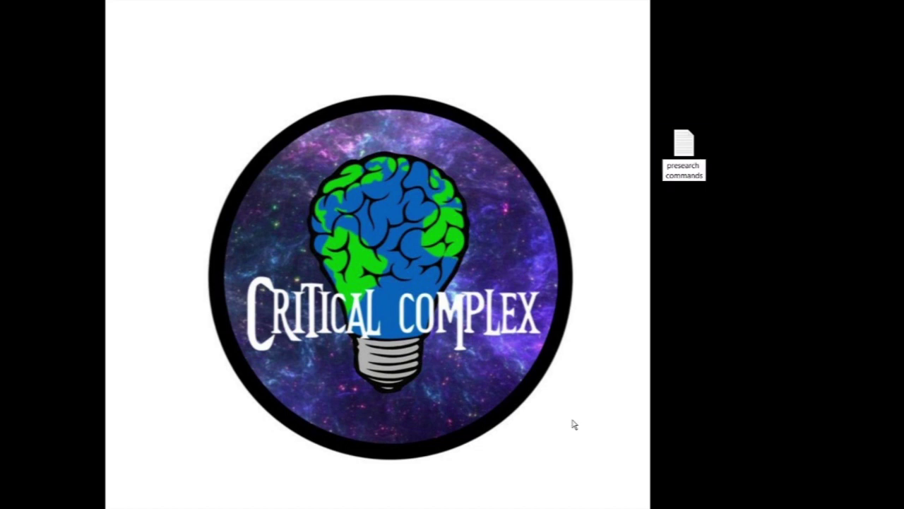
key("Return")
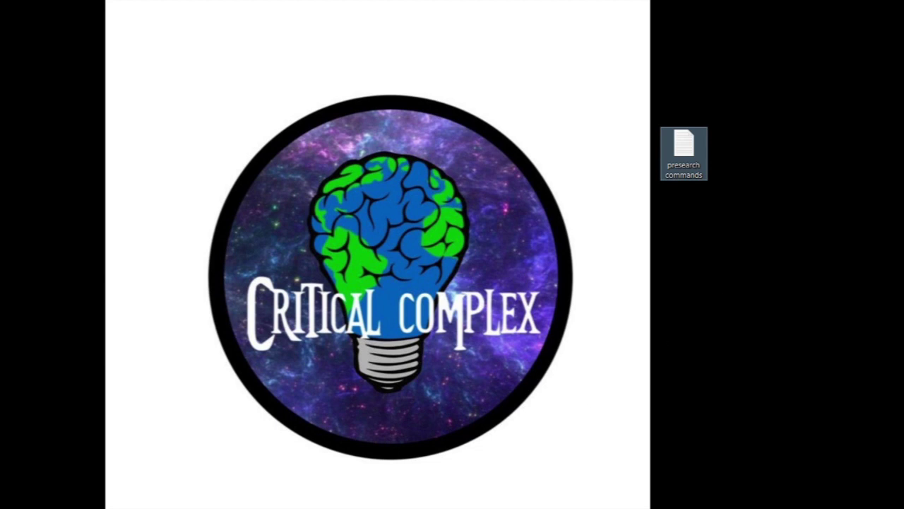
double_click(696, 150)
left_click_drag(329, 84, 77, 57)
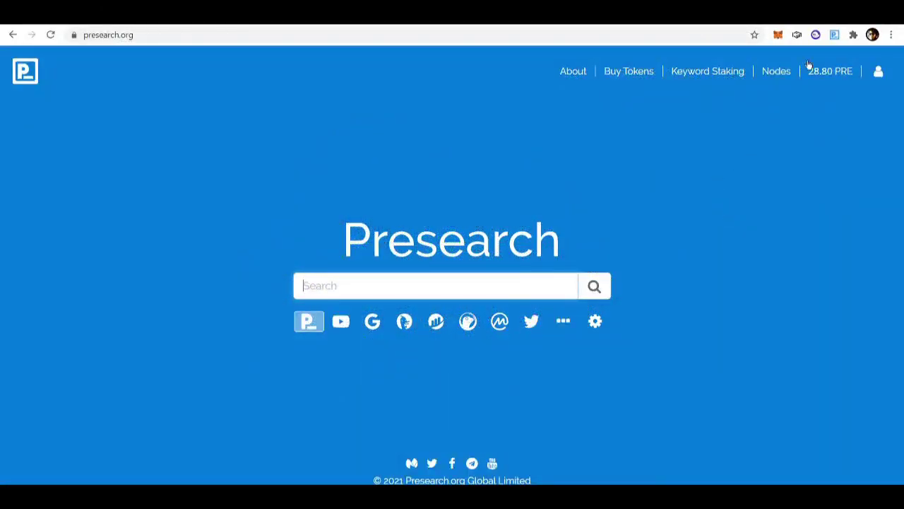
In the browser, open the node start commands linked from Presearch's Run a Node page and show the Windows version
left_click(777, 75)
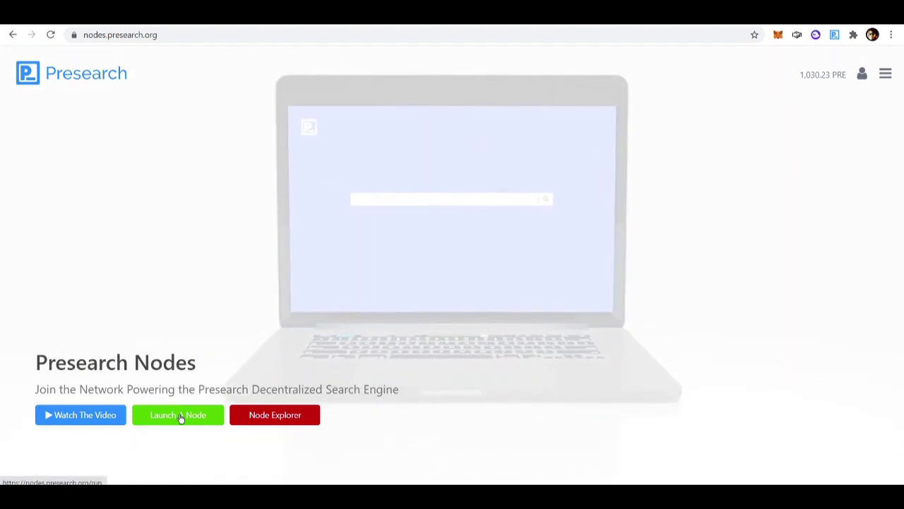
left_click(180, 417)
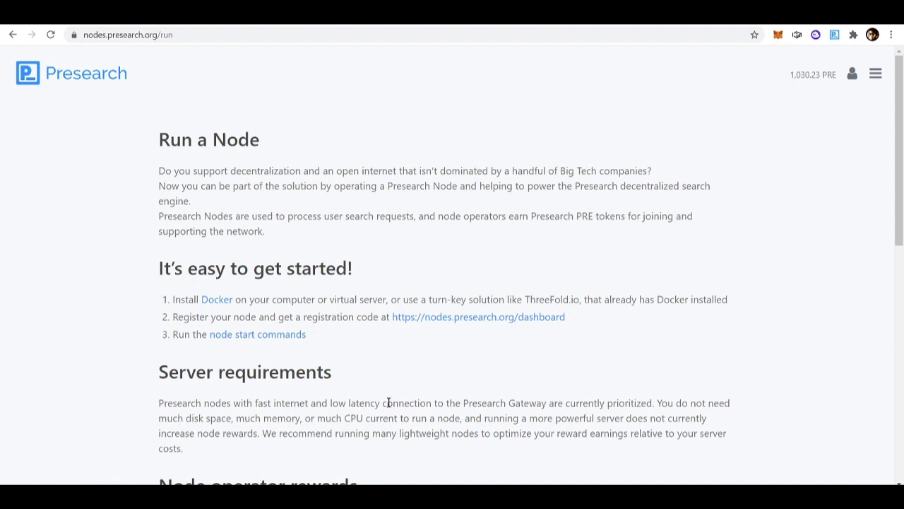
left_click(277, 335)
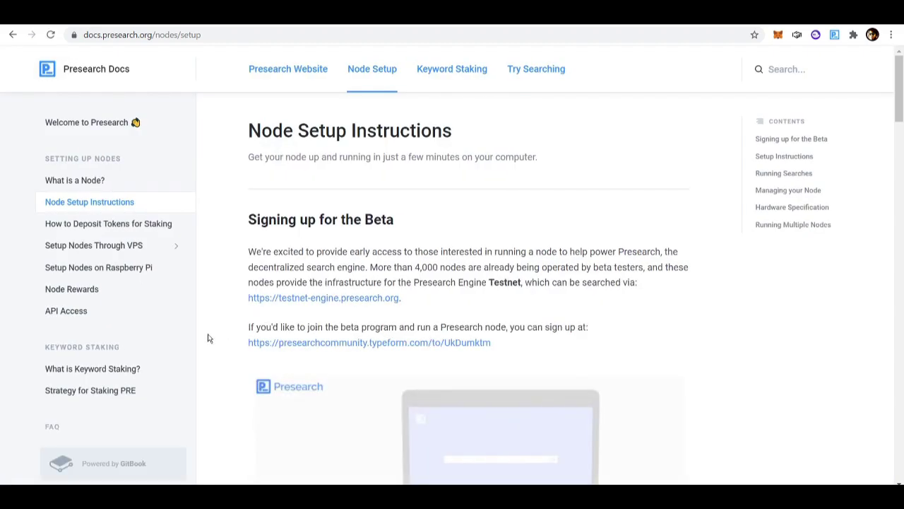
scroll(209, 338, "down", 12)
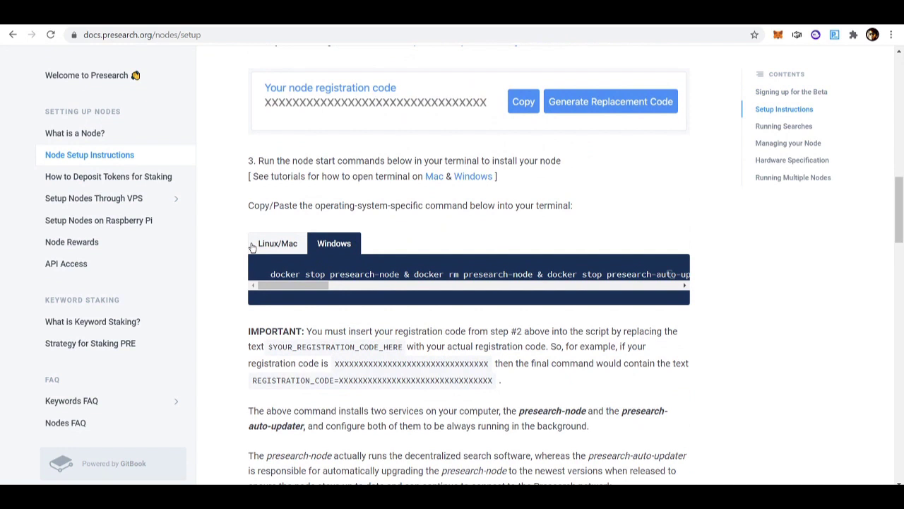
left_click(258, 245)
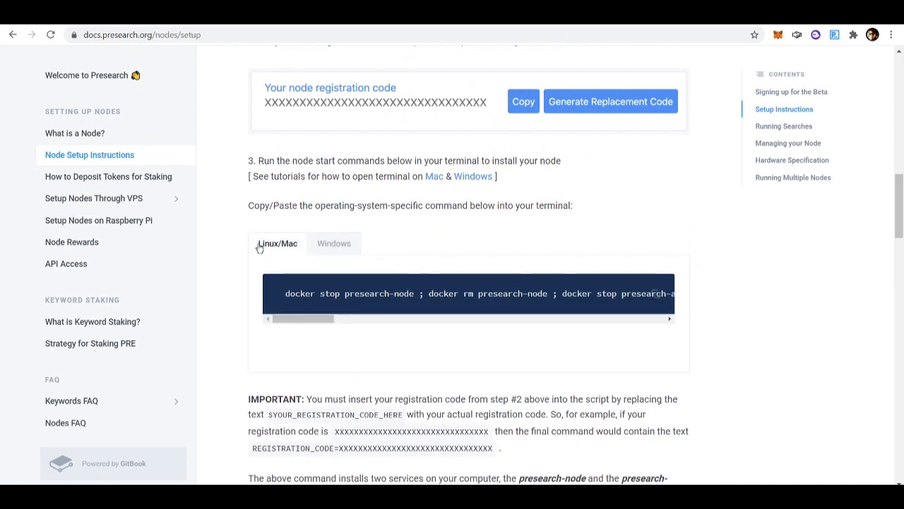
left_click(350, 245)
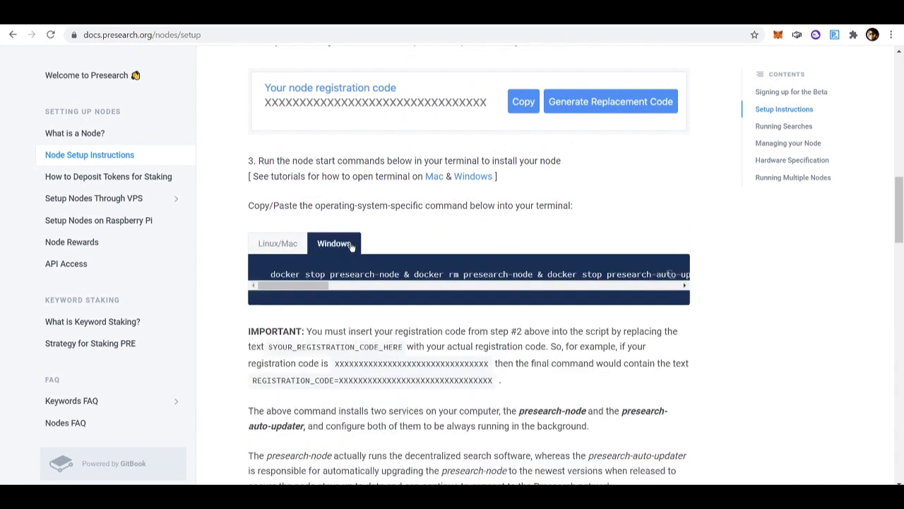
Copy the entire Windows node start command and paste it into the "presearch commands" file in Notepad
left_click_drag(271, 276, 737, 276)
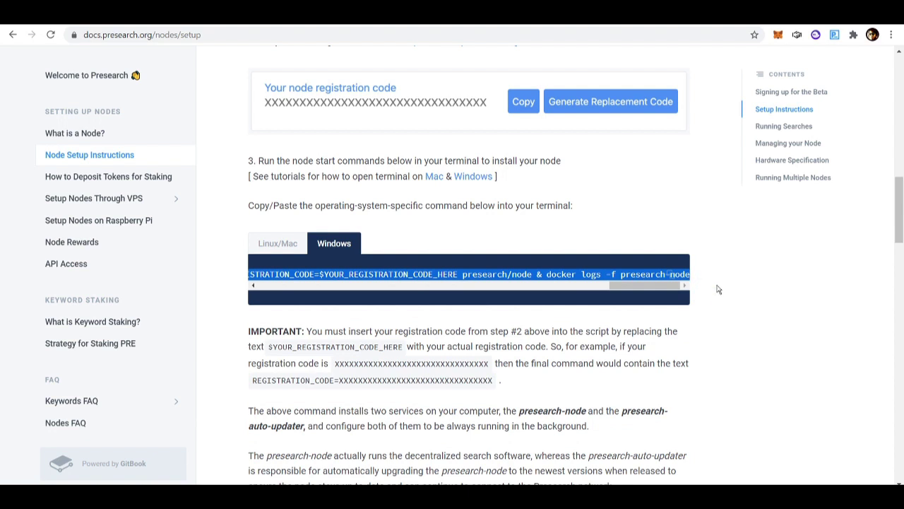
left_click_drag(623, 286, 290, 276)
left_click(264, 278)
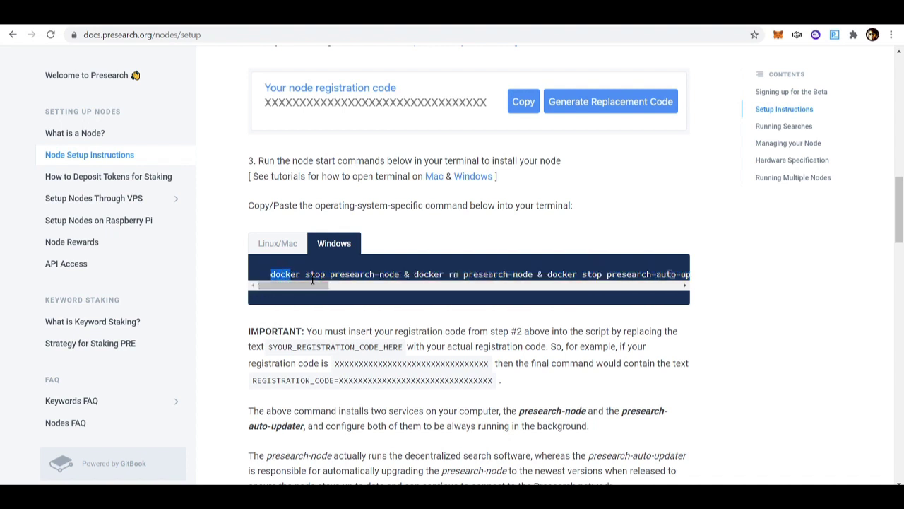
left_click(231, 229)
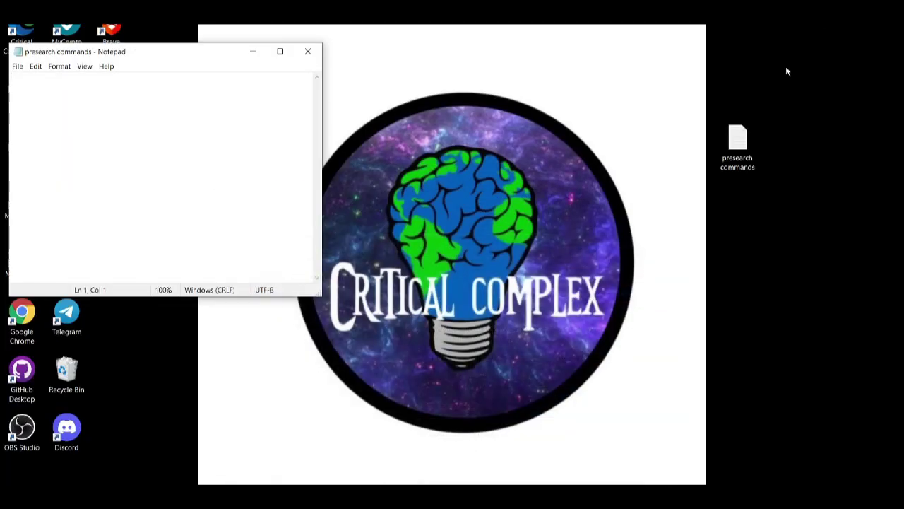
right_click(69, 100)
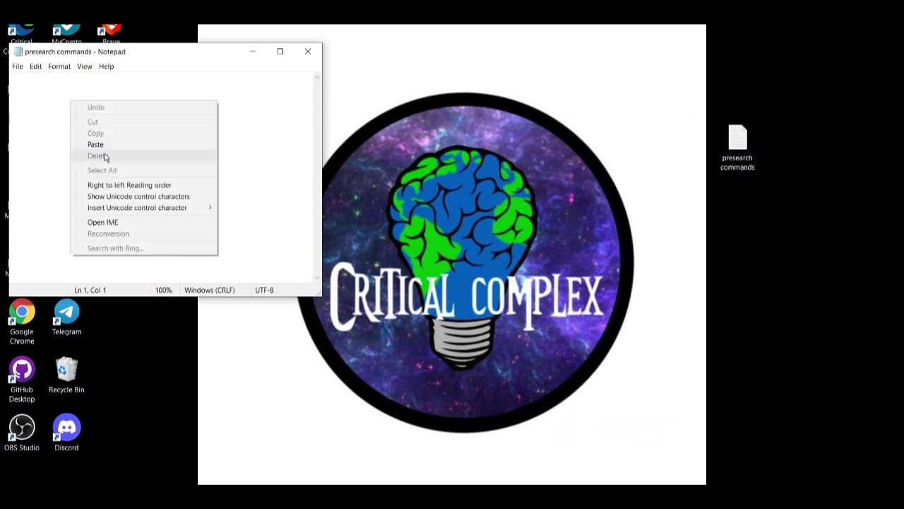
left_click(105, 145)
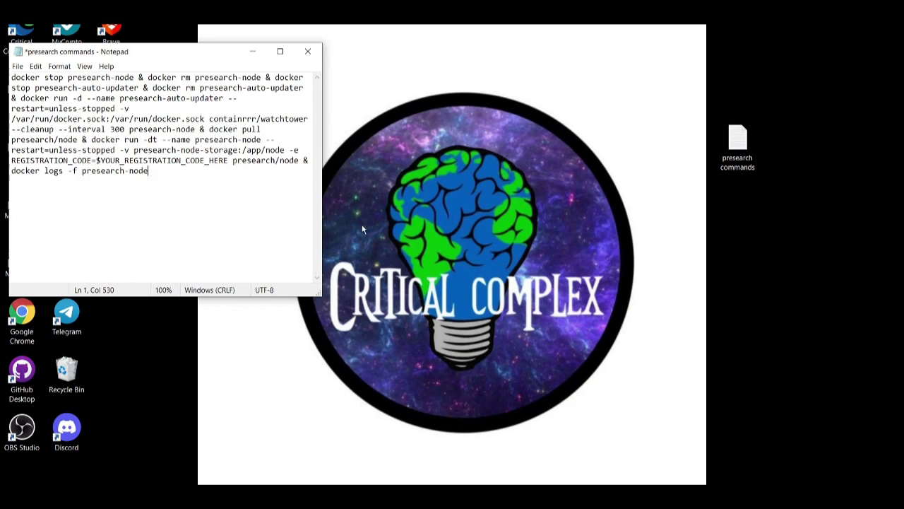
Switch back to the browser, open the Nodes Dashboard through Manage Nodes and copy the node registration code
key("alt+Tab")
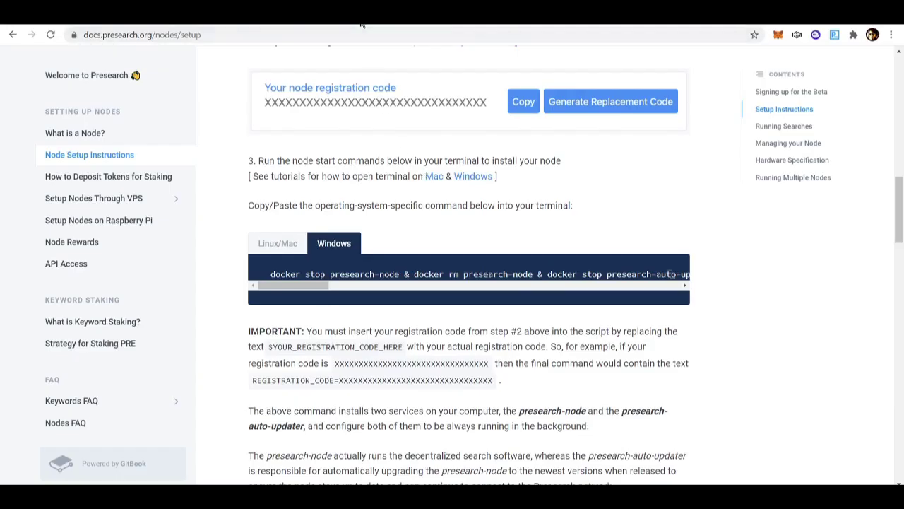
left_click(361, 24)
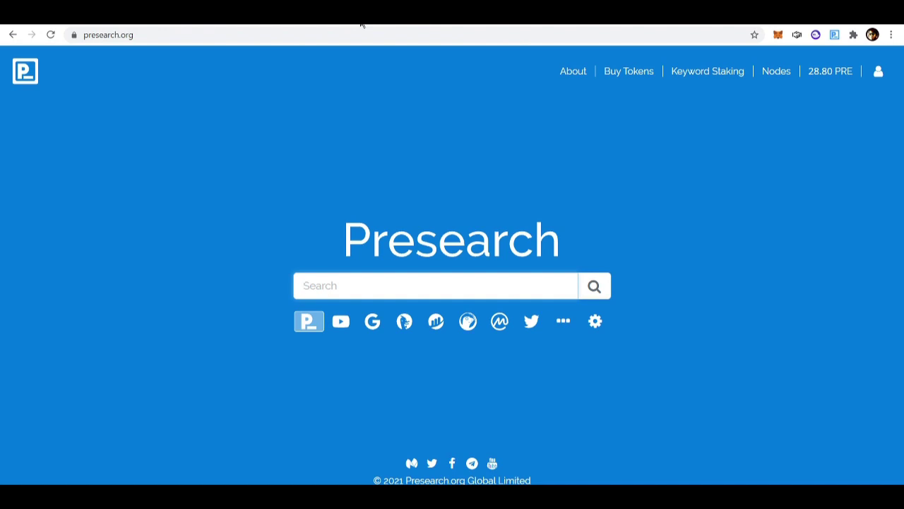
left_click(771, 74)
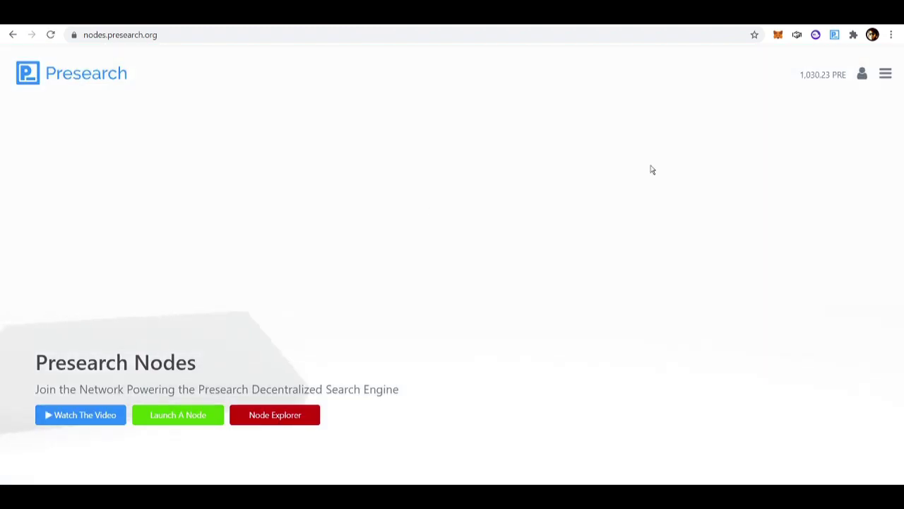
left_click(885, 74)
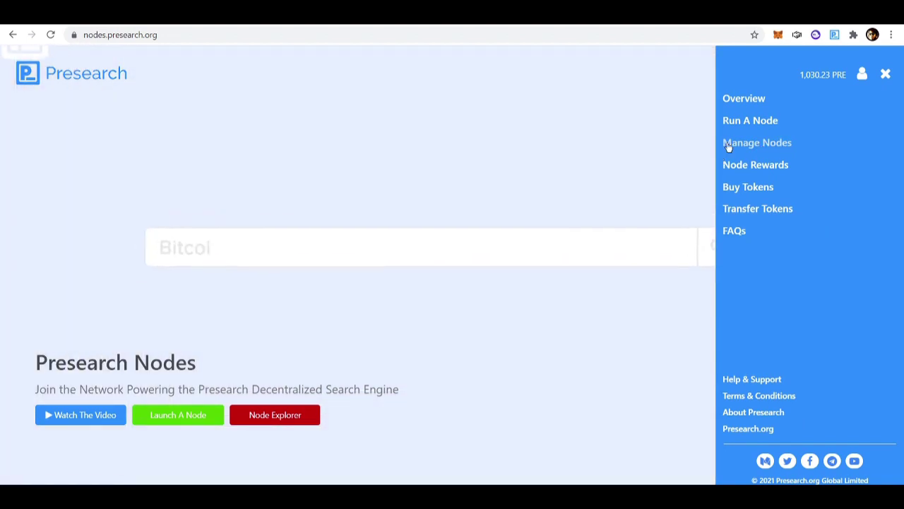
left_click(729, 145)
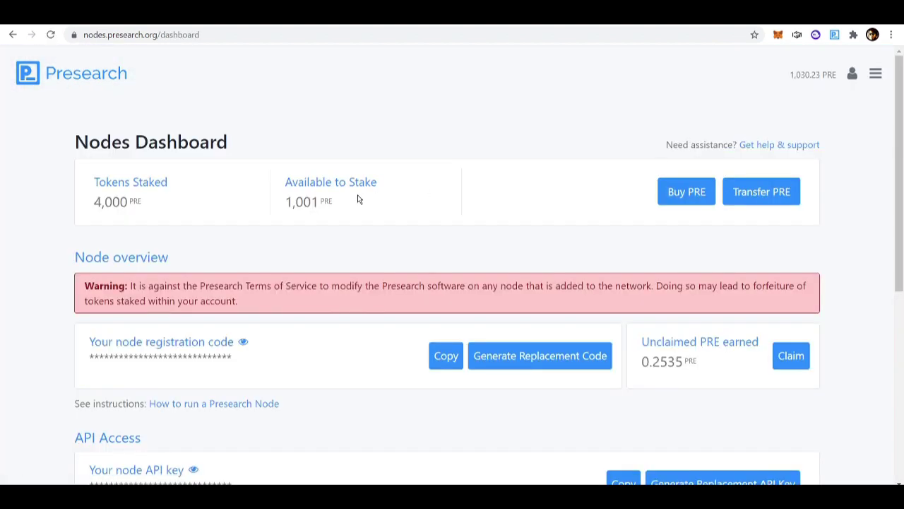
scroll(239, 281, "down", 2)
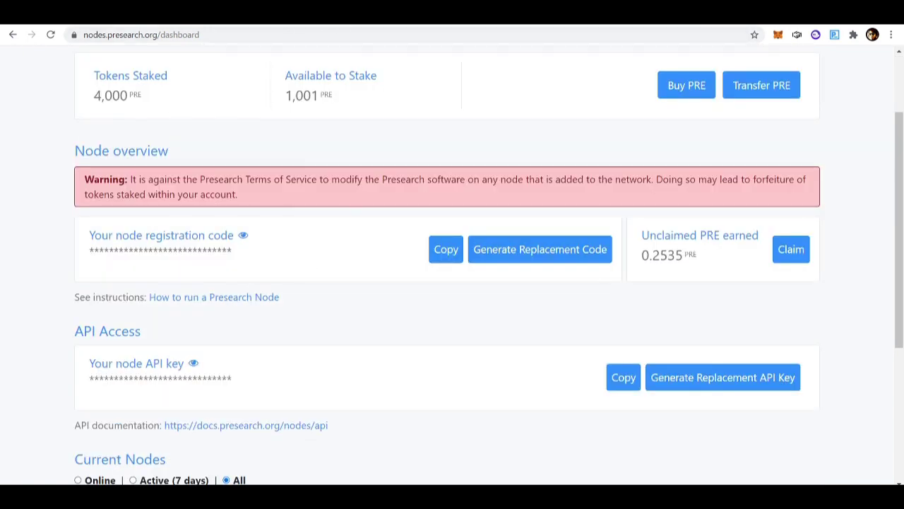
left_click(448, 251)
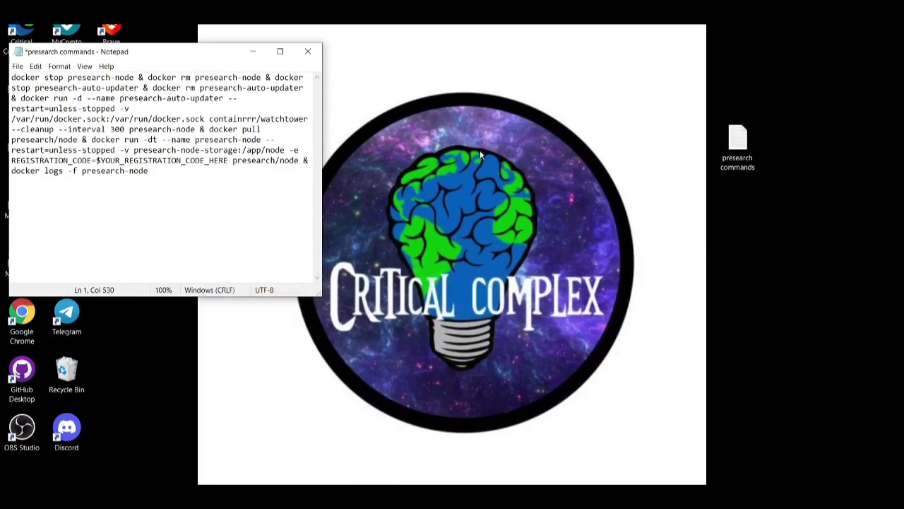
Replace the $YOUR_REGISTRATION_CODE_HERE placeholder in the "presearch commands" file with the copied node registration code and save the file
double_click(149, 55)
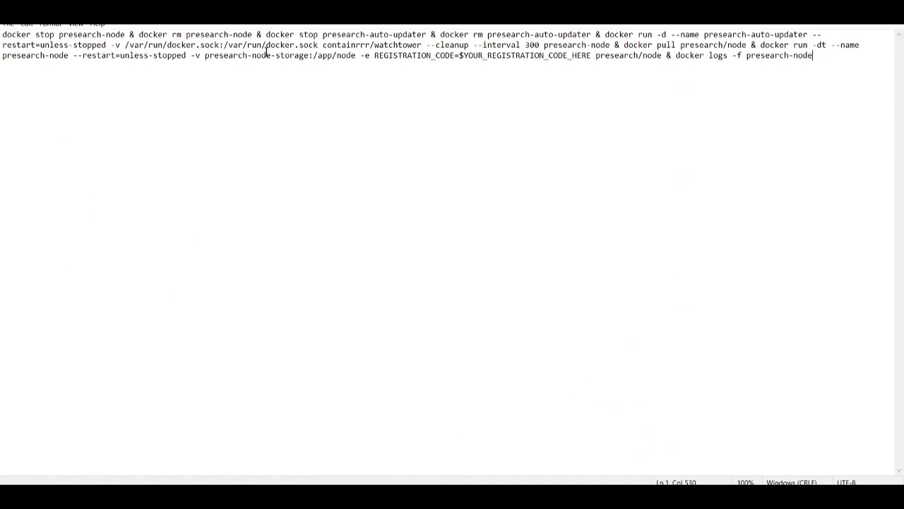
double_click(330, 15)
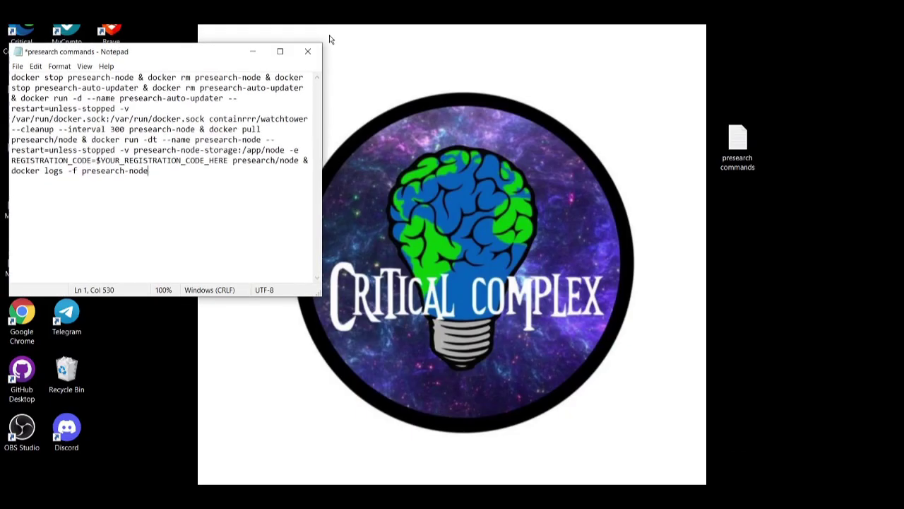
left_click_drag(196, 49, 393, 54)
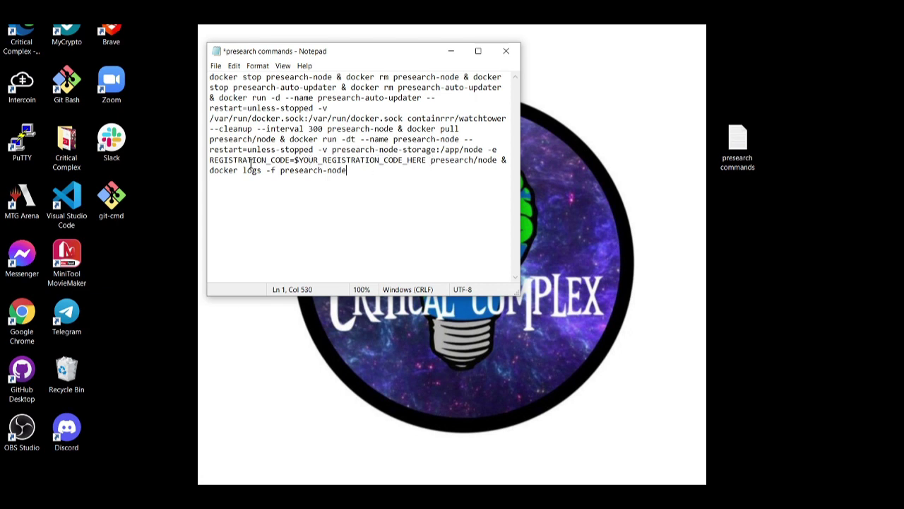
left_click_drag(294, 160, 427, 161)
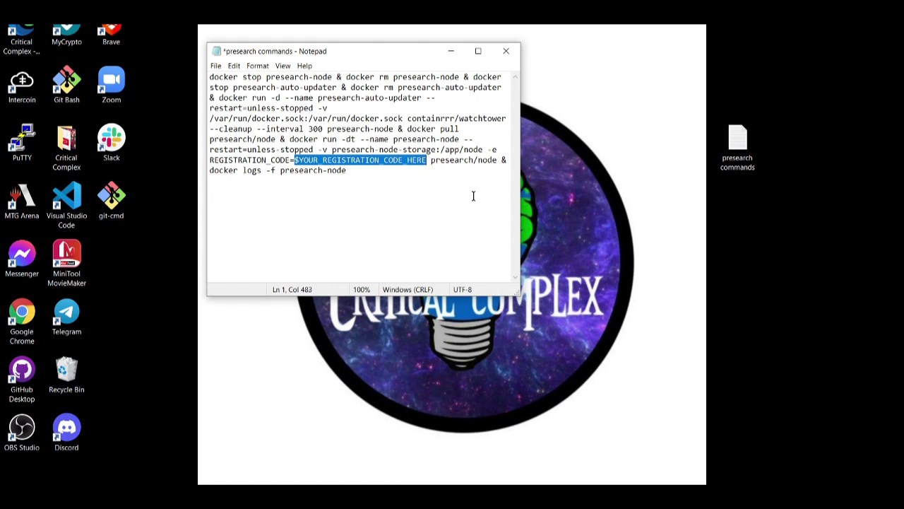
key("BackSpace")
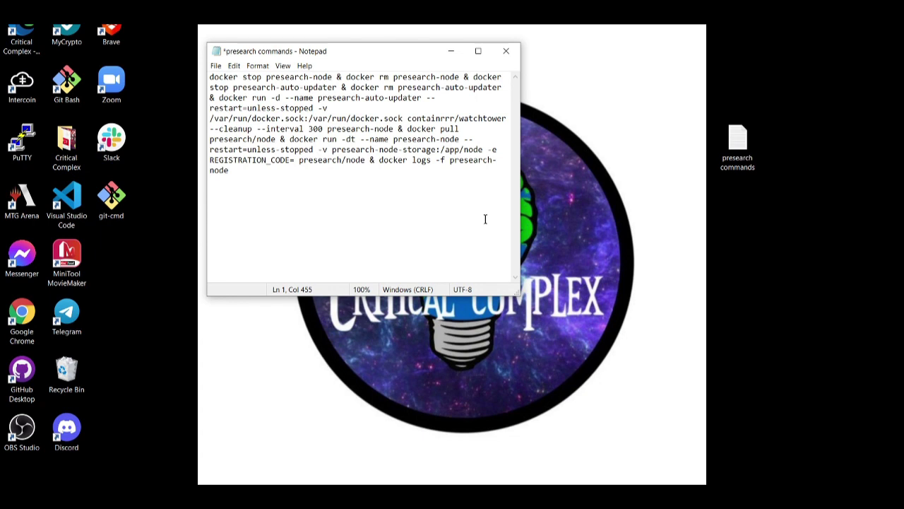
right_click(295, 160)
left_click(328, 205)
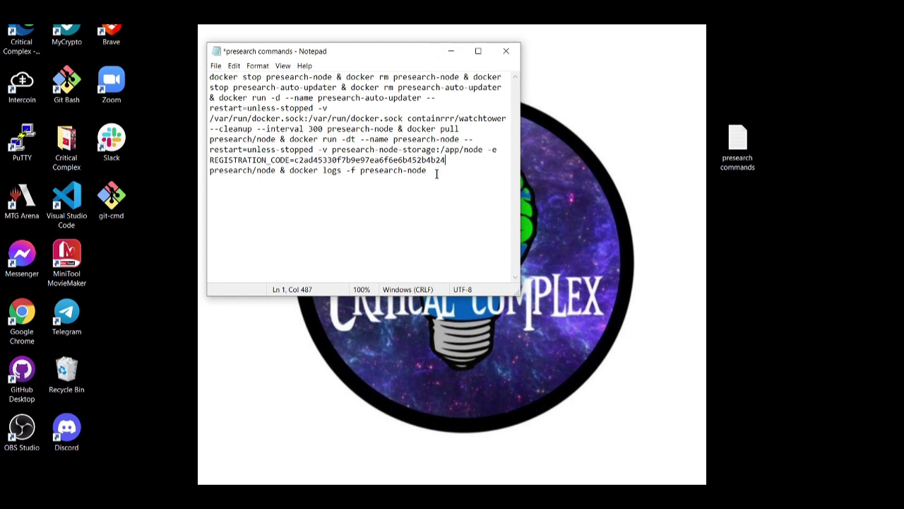
left_click(214, 66)
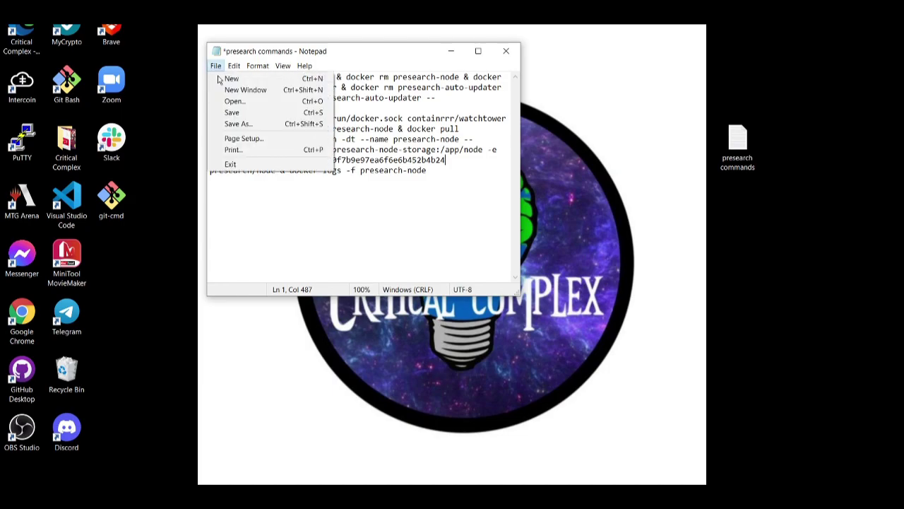
left_click(232, 113)
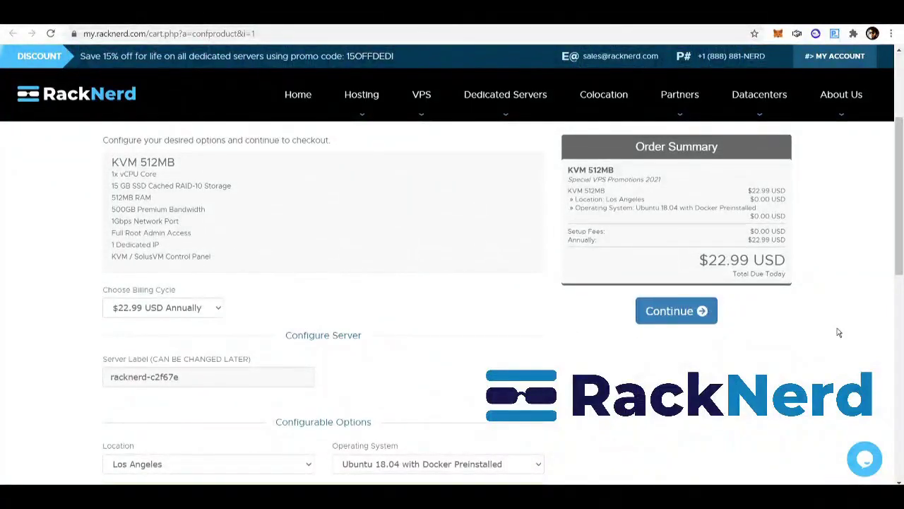
Review RackNerd's KVM 512MB order page, including its specifications, billing cycle, location, operating system and order summary
scroll(839, 332, "up", 1)
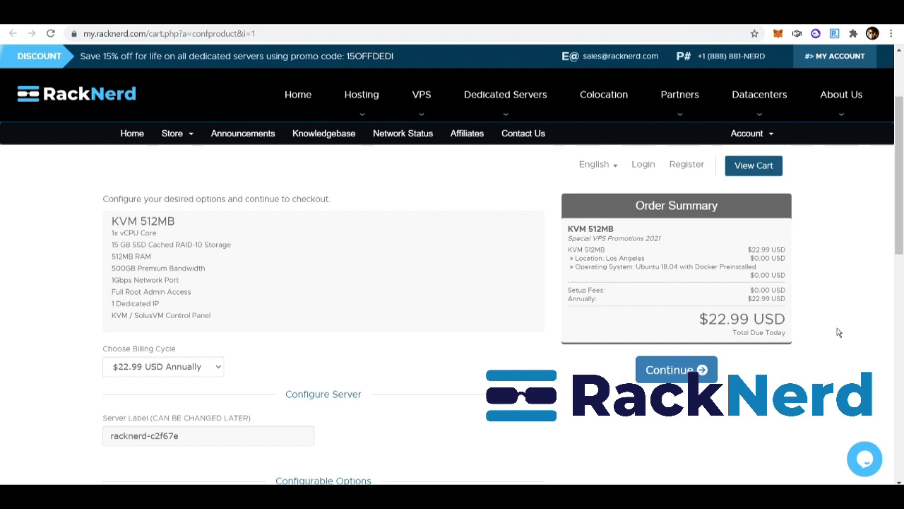
scroll(838, 332, "down", 1)
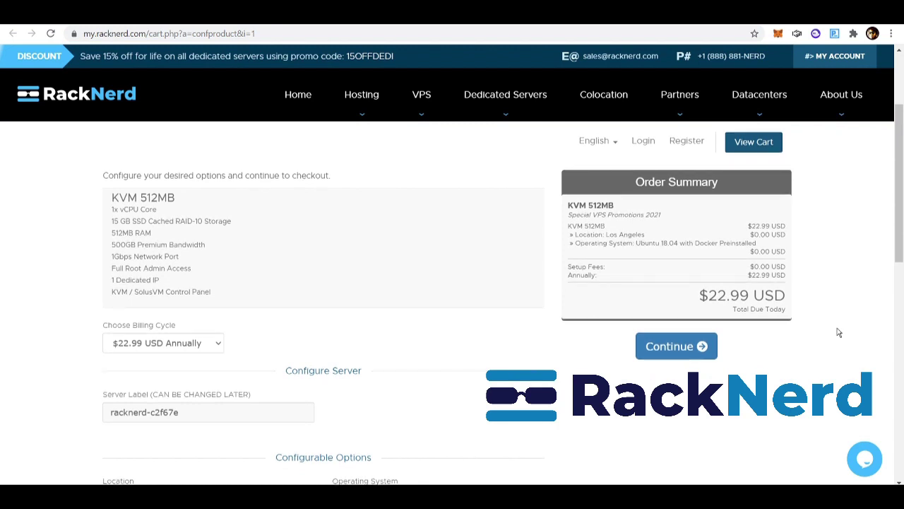
scroll(838, 332, "down", 1)
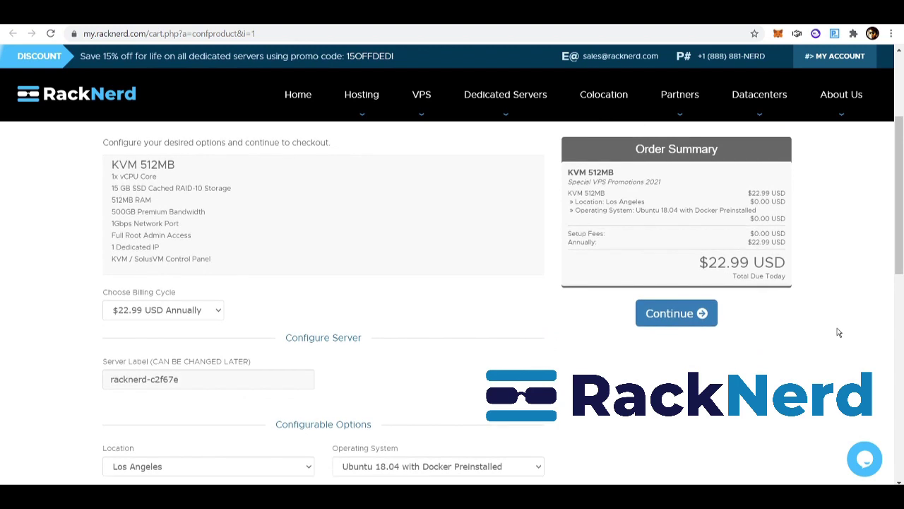
scroll(839, 332, "down", 1)
scroll(839, 332, "up", 2)
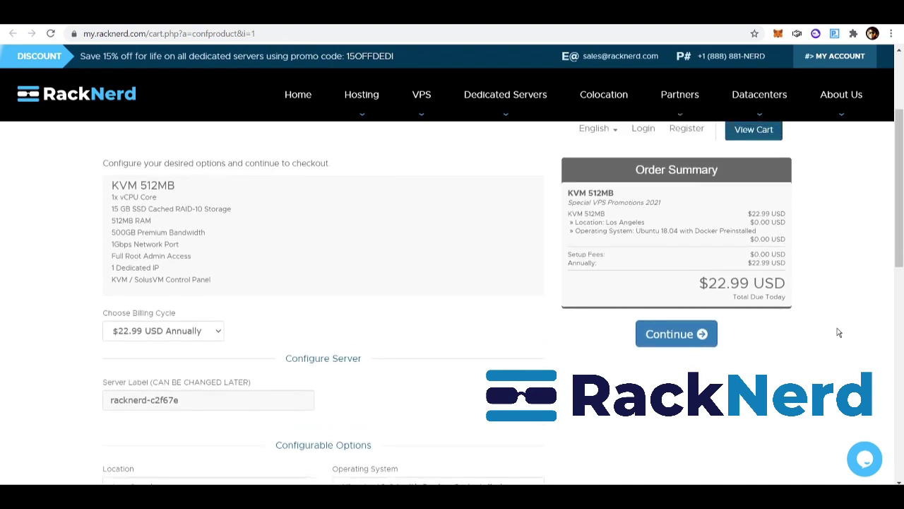
scroll(839, 332, "up", 1)
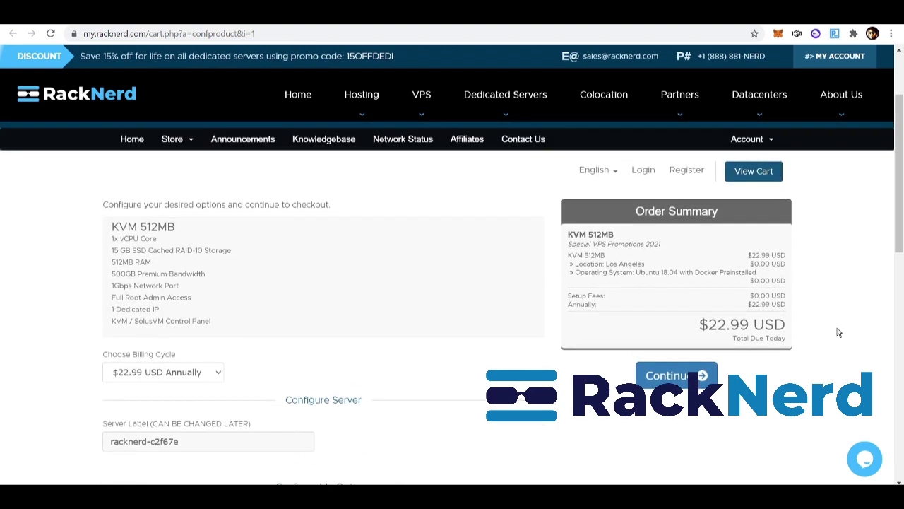
scroll(838, 332, "down", 1)
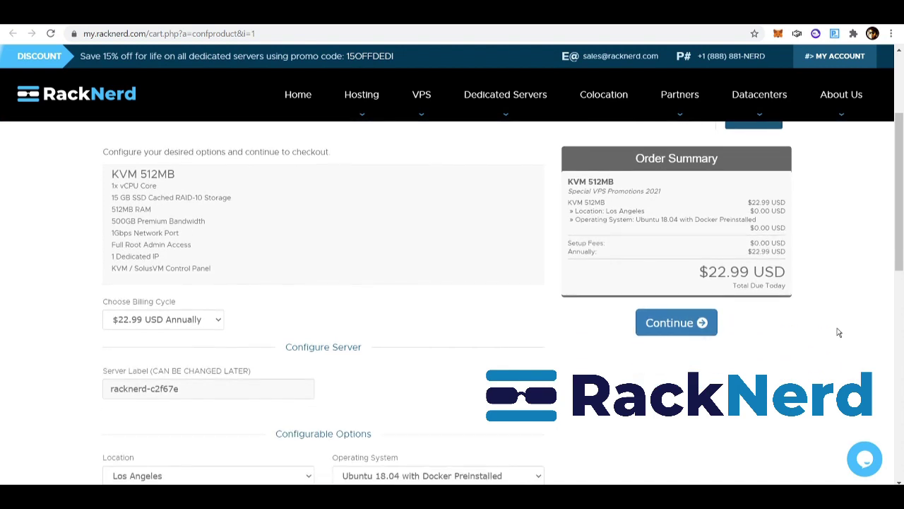
scroll(838, 332, "down", 1)
scroll(839, 332, "down", 1)
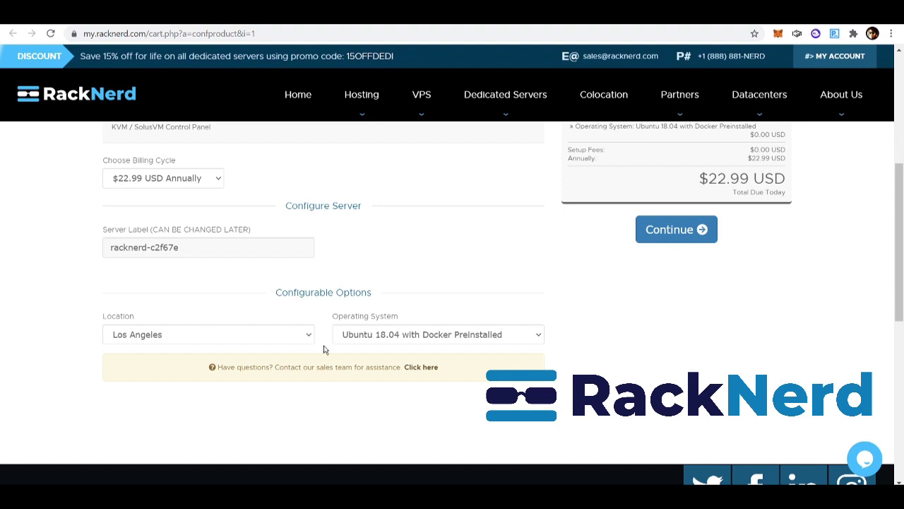
scroll(761, 345, "up", 2)
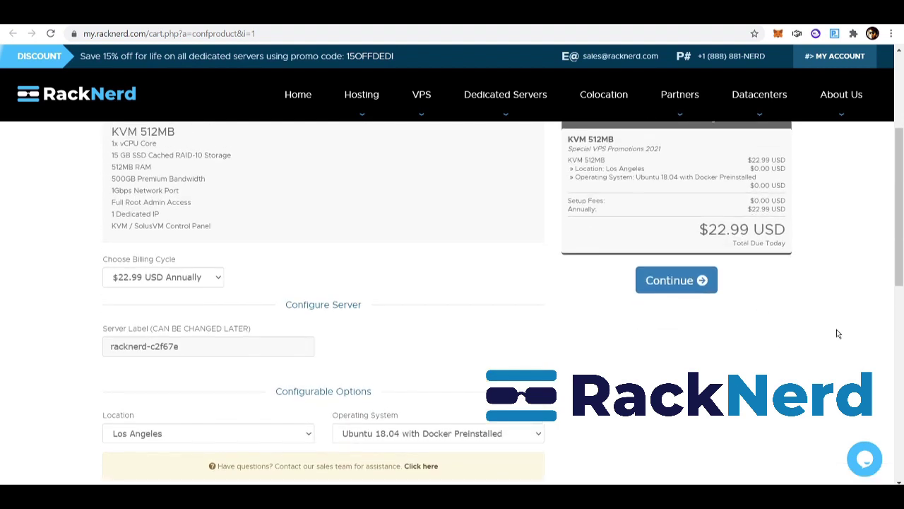
scroll(838, 333, "up", 1)
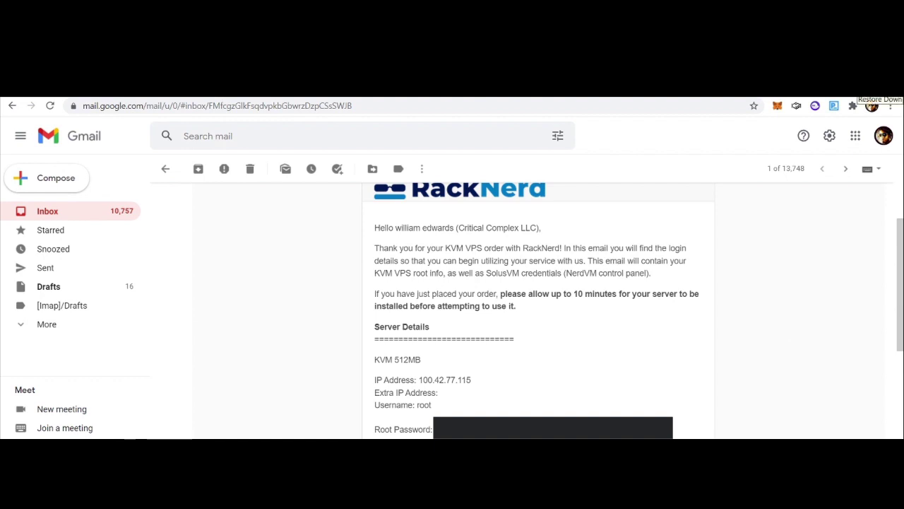
Restore down the browser window, show the server details in the RackNerd email and open Command Prompt
left_click(873, 93)
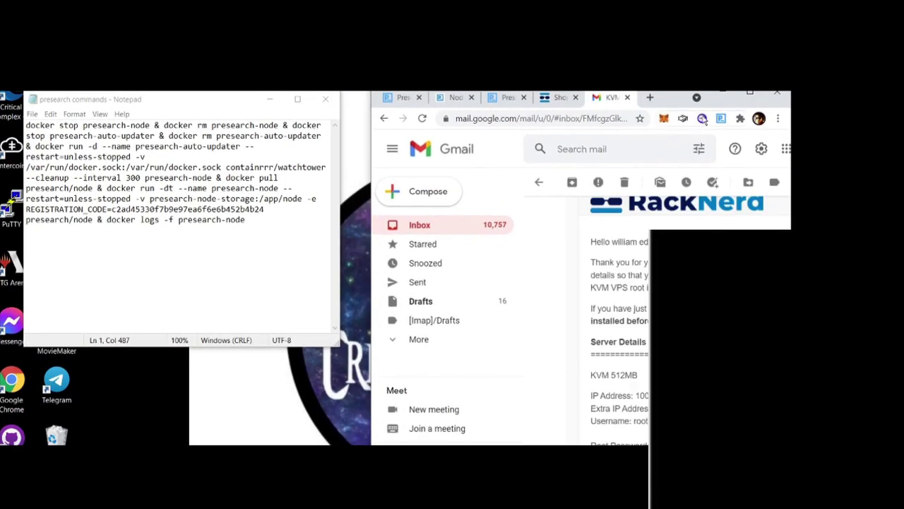
scroll(623, 382, "down", 3)
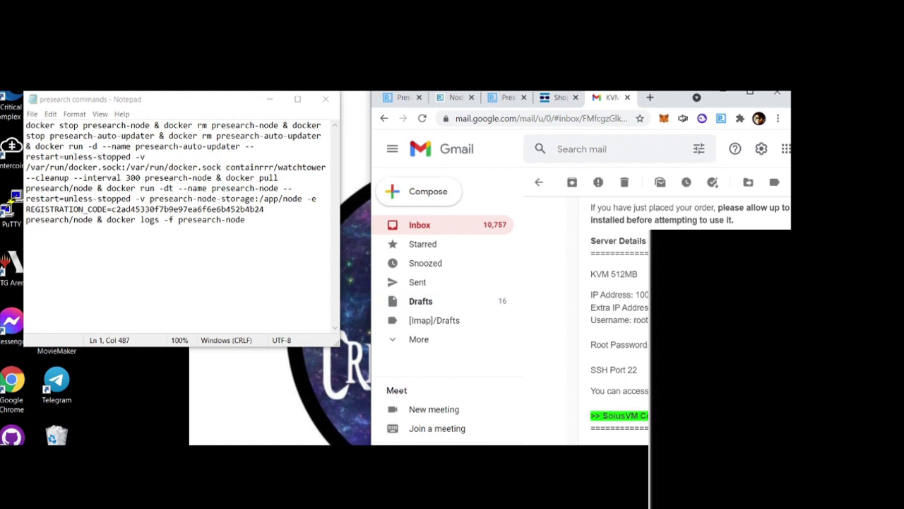
key("super+s")
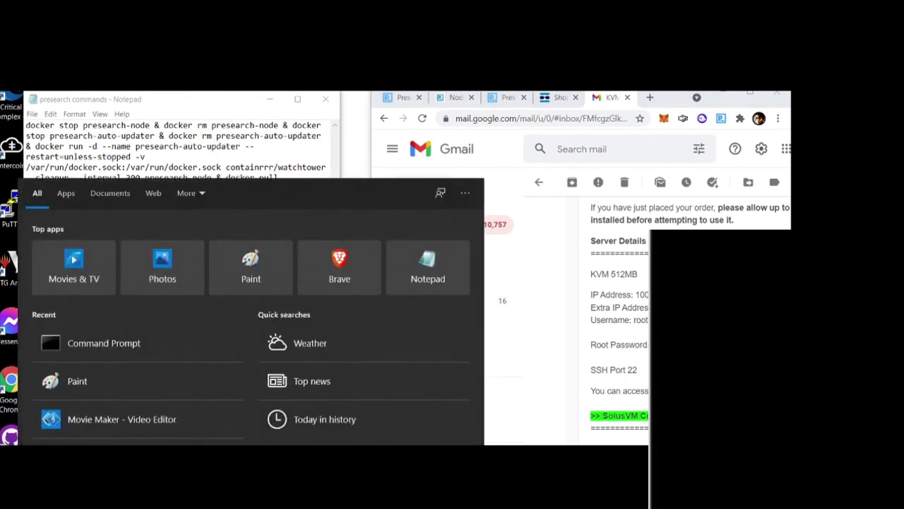
type("cmd")
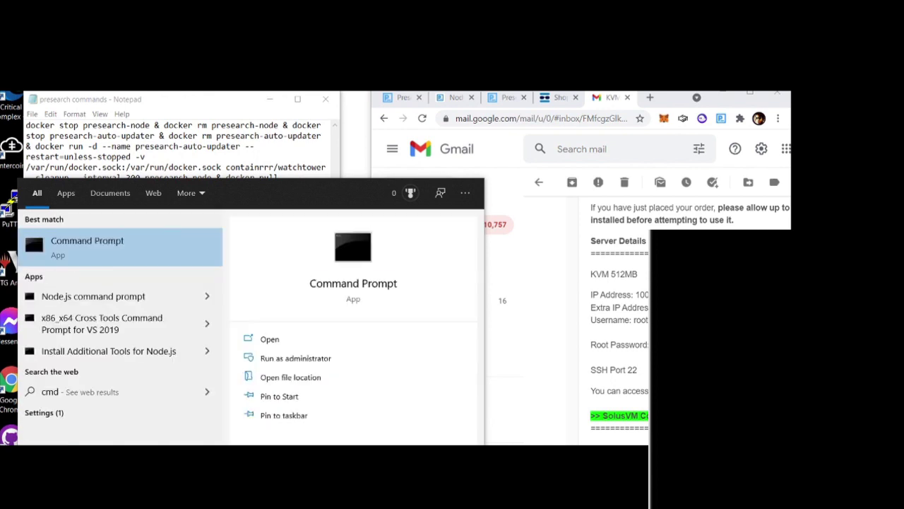
left_click(162, 256)
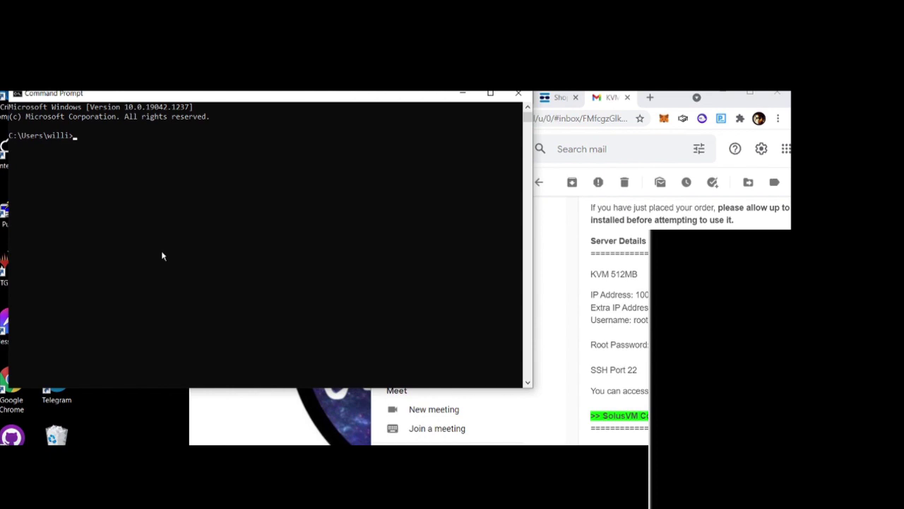
left_click(609, 311)
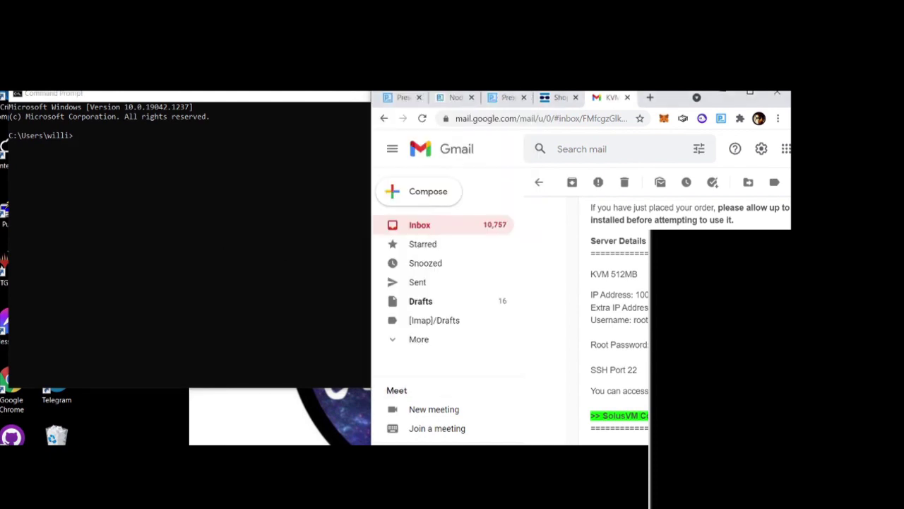
left_click_drag(636, 296, 664, 295)
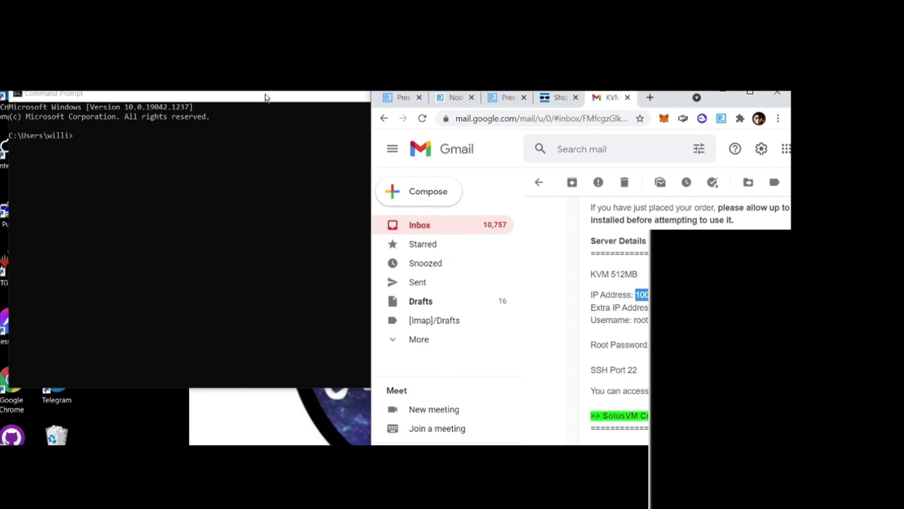
left_click(265, 97)
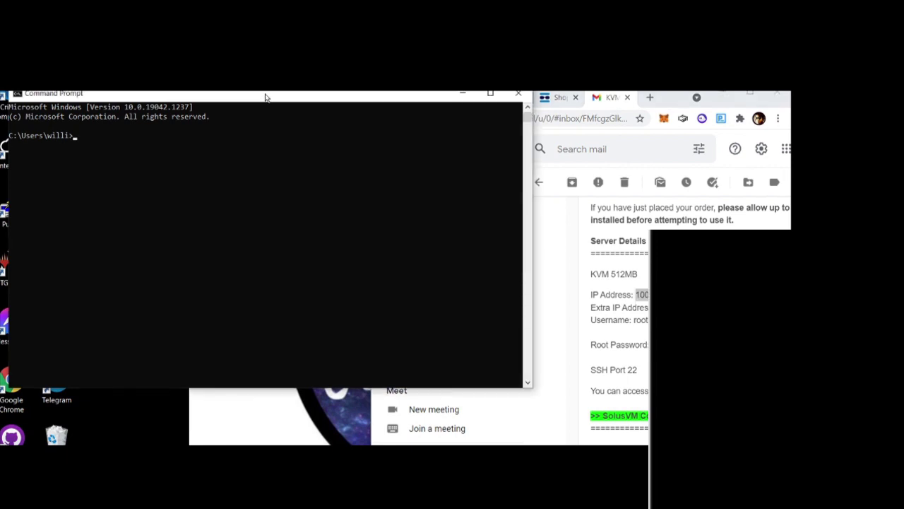
type("ssh root@")
type("100.42.77.115")
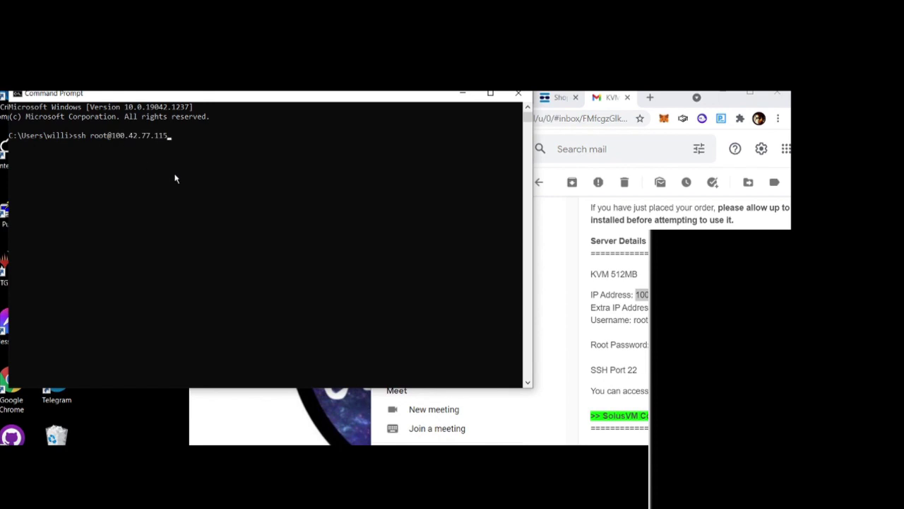
key("Return")
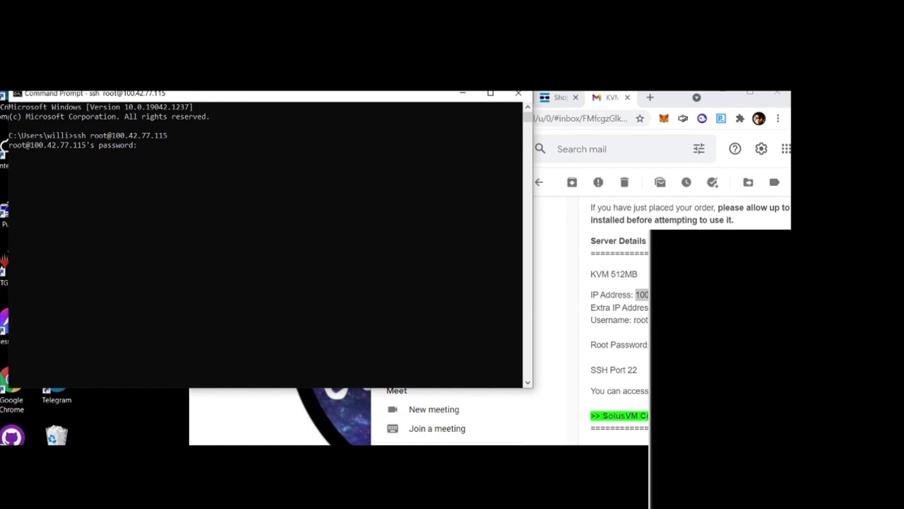
Copy the root password from the RackNerd email and enter it at the SSH password prompt
key("alt+Tab")
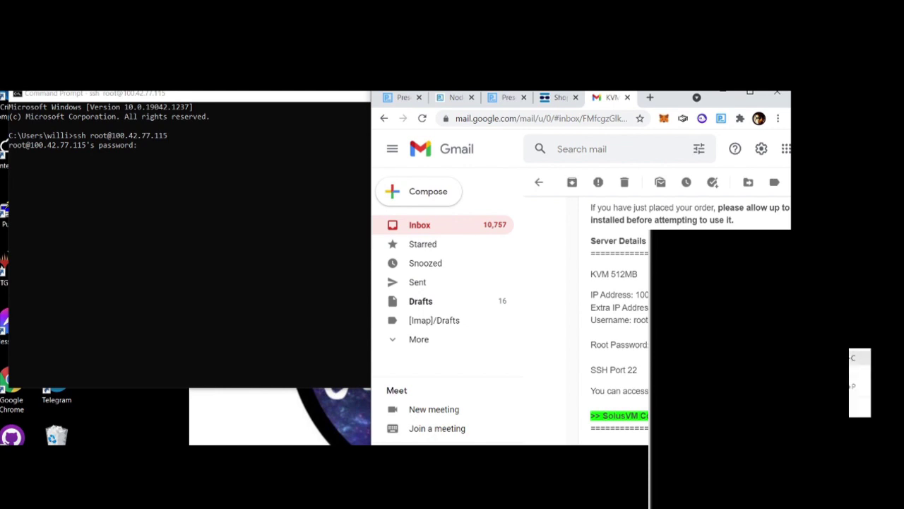
left_click(286, 94)
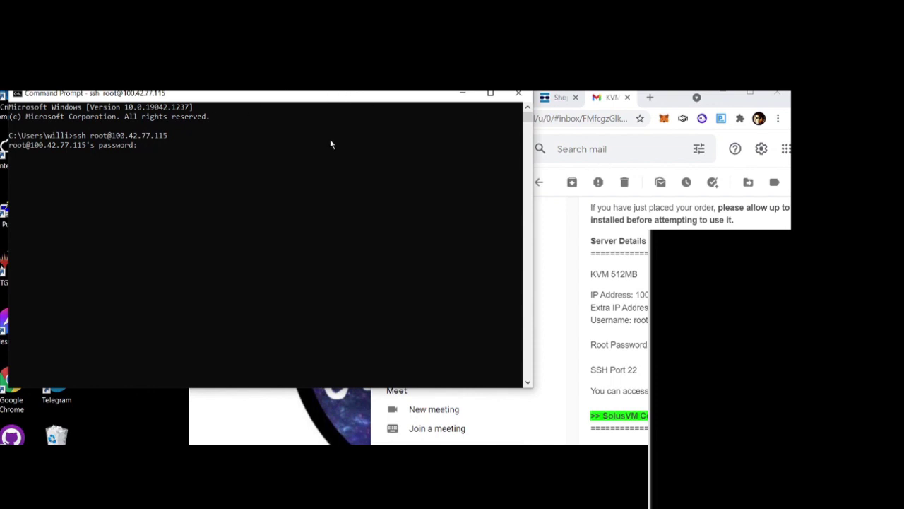
left_click_drag(313, 95, 320, 97)
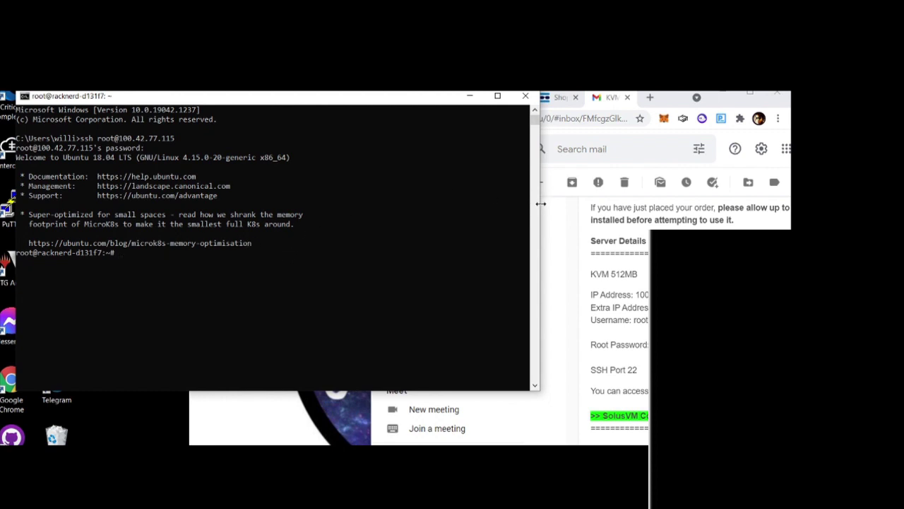
Narrow the terminal window, place it beside Notepad and copy the entire node start command from the "presearch commands" file
left_click_drag(540, 204, 389, 181)
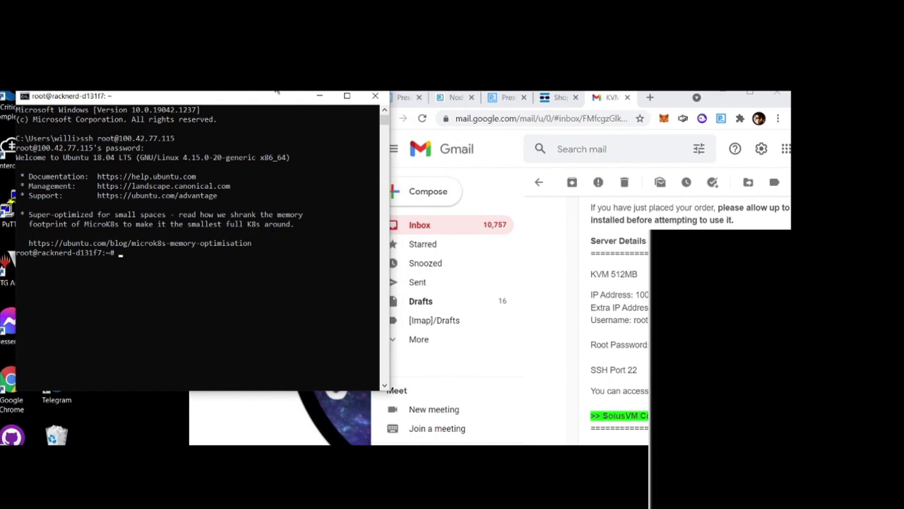
left_click_drag(277, 92, 615, 106)
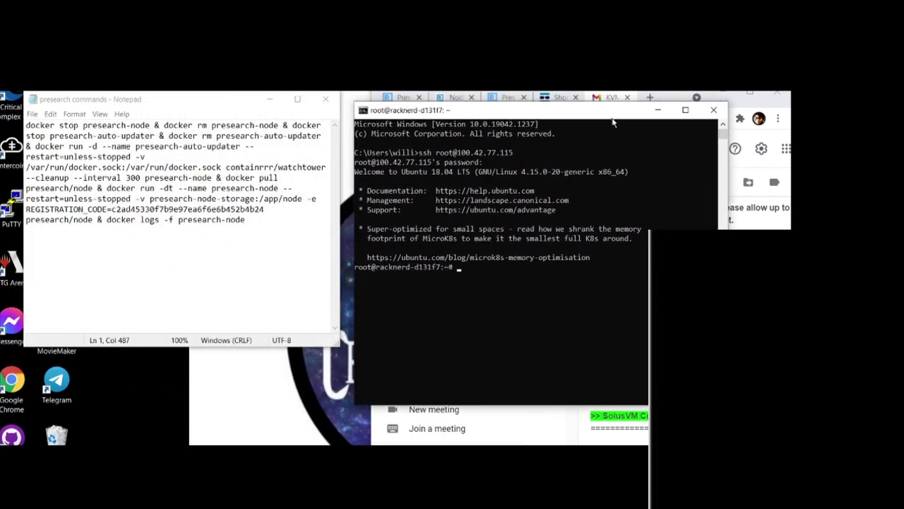
left_click(259, 222)
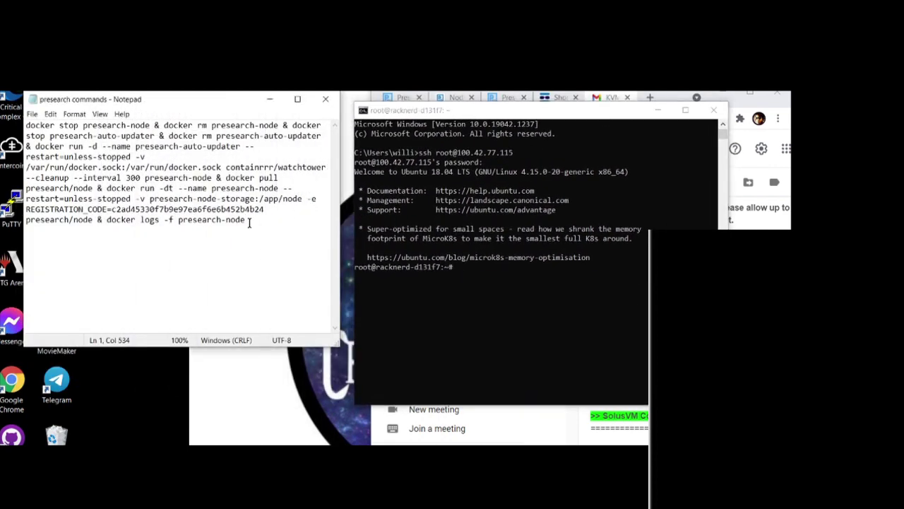
left_click_drag(249, 222, 26, 125)
right_click(44, 138)
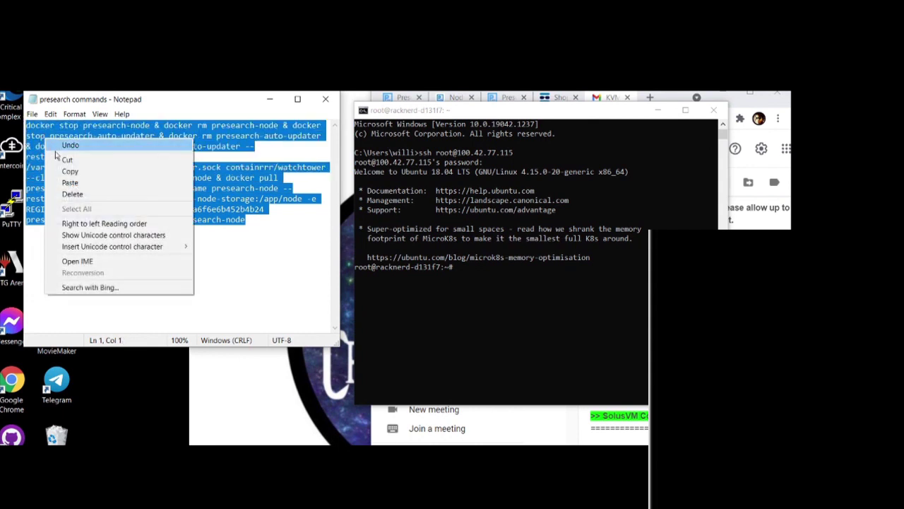
left_click(67, 171)
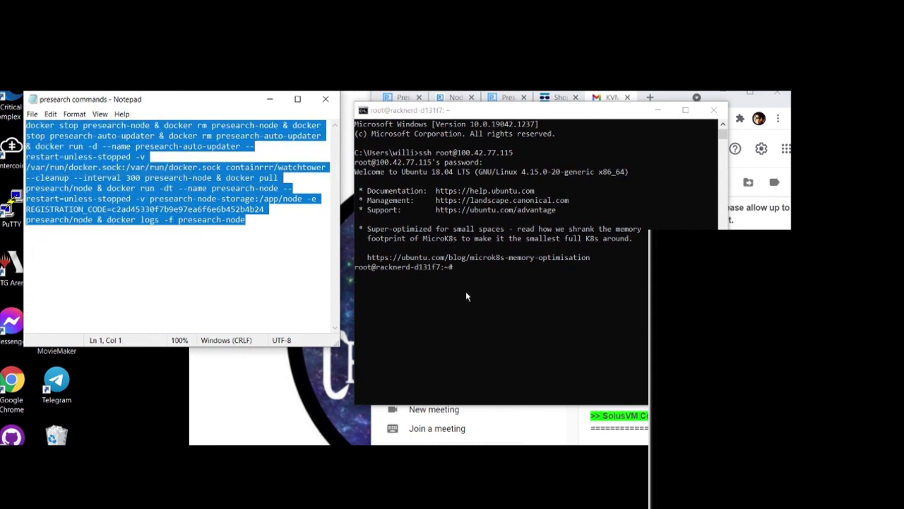
Paste the copied node start command, including the registration code, into the SSH session and run it
left_click(530, 113)
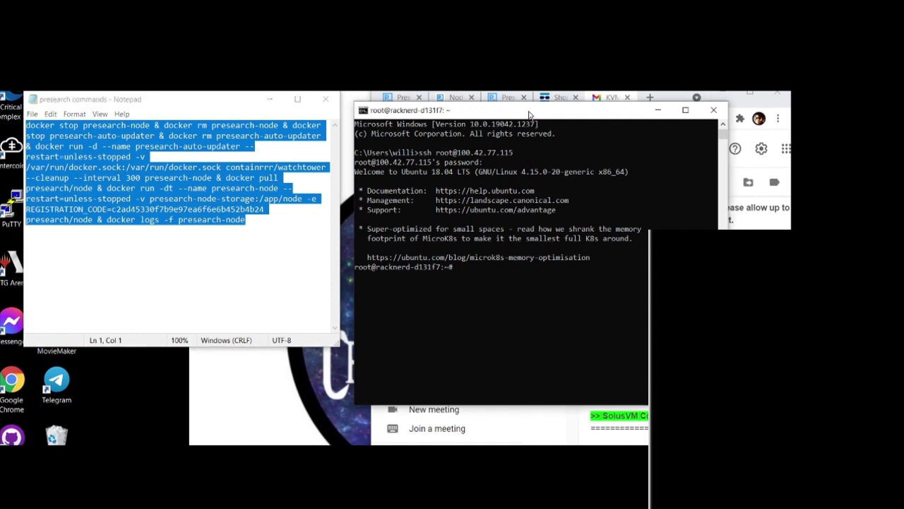
right_click(458, 266)
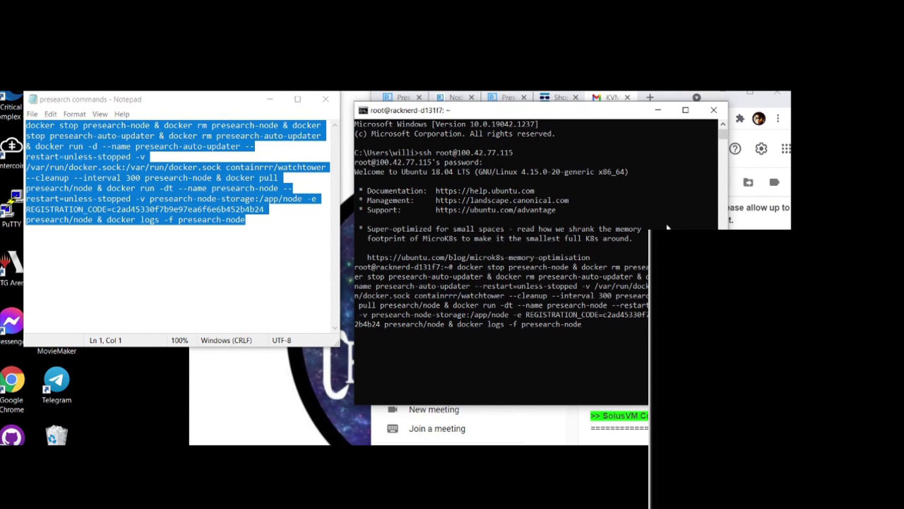
key("Return")
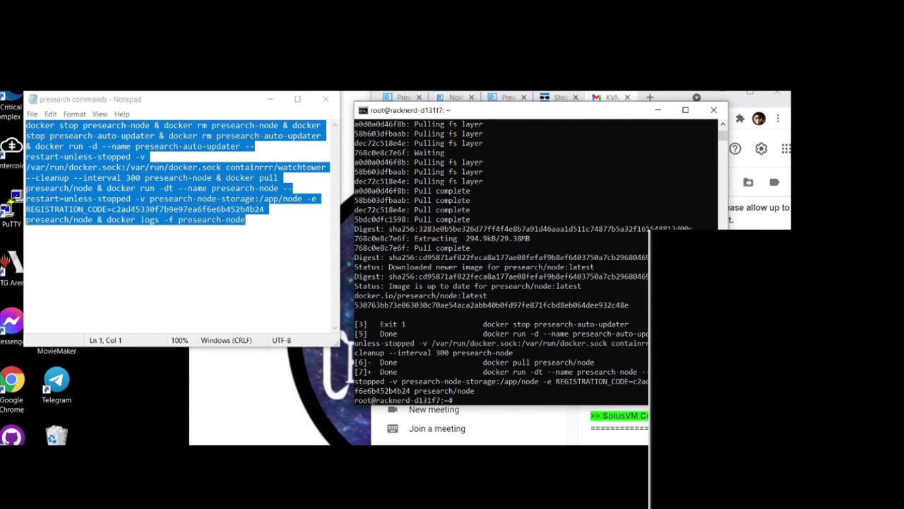
Close the terminal window and save the "presearch commands" file
left_click(714, 109)
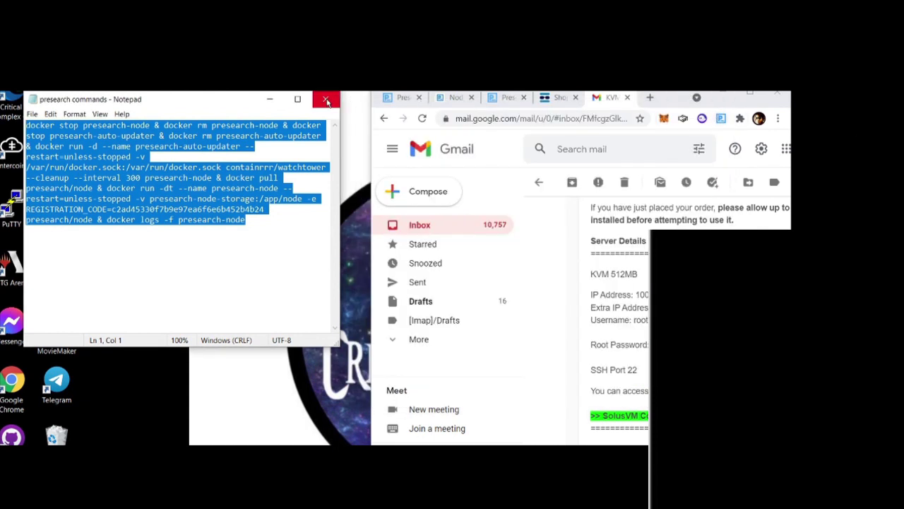
left_click(32, 114)
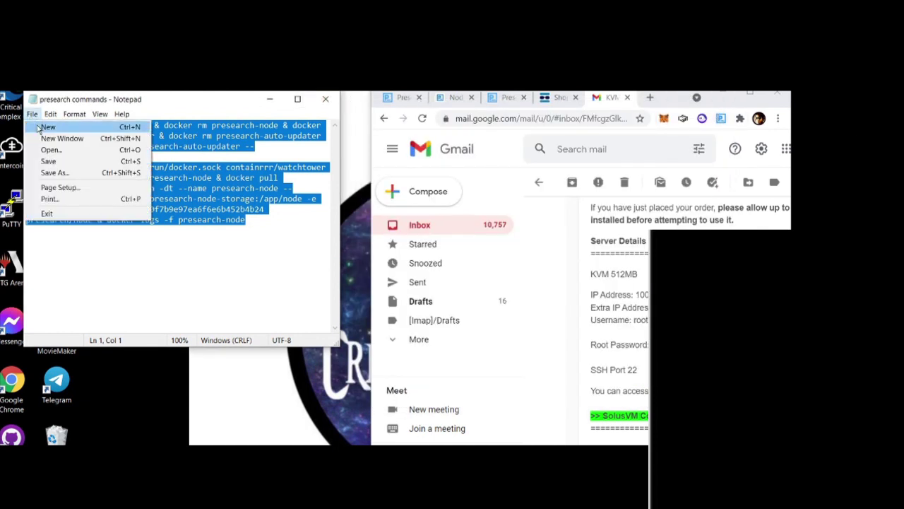
left_click(53, 160)
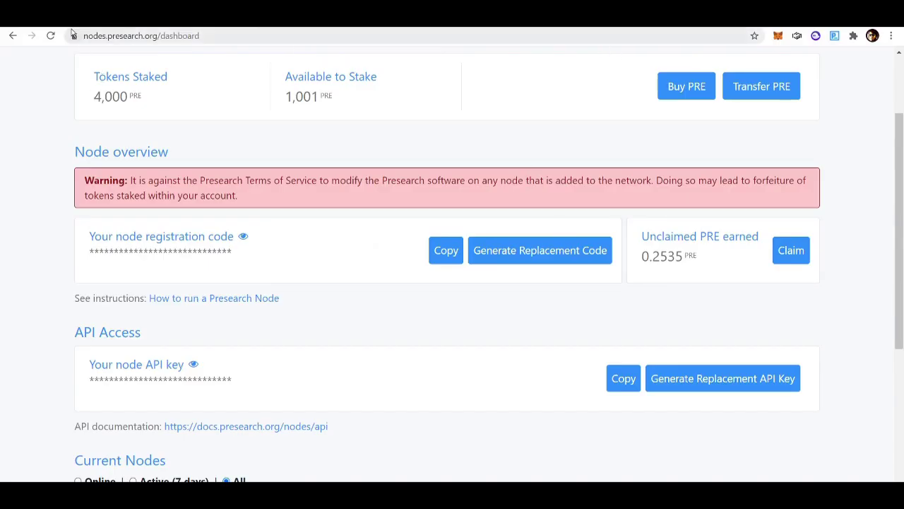
Refresh the Presearch nodes dashboard in the browser and open the stake settings of the node without a description
left_click(50, 35)
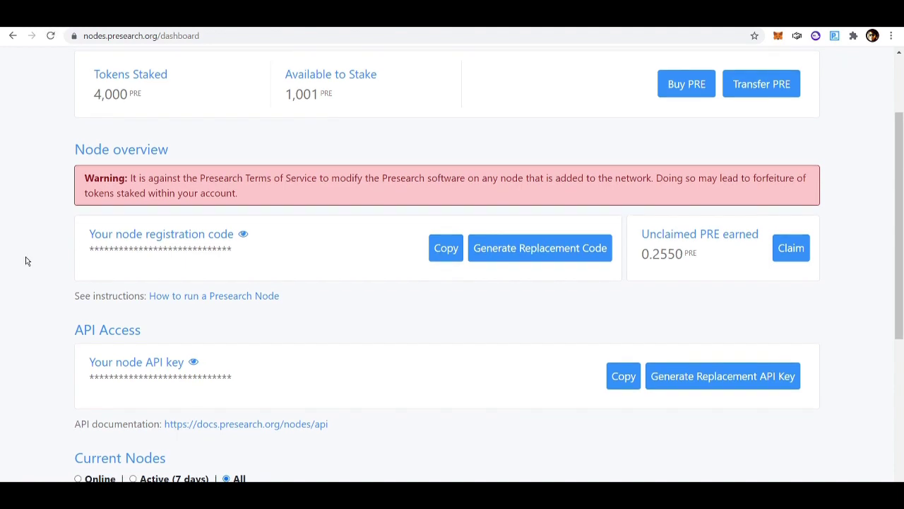
scroll(26, 262, "down", 4)
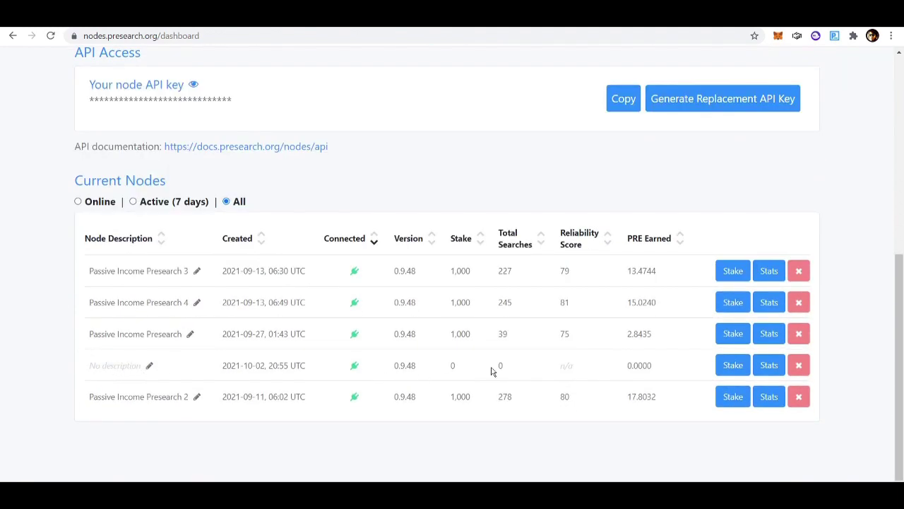
left_click(727, 372)
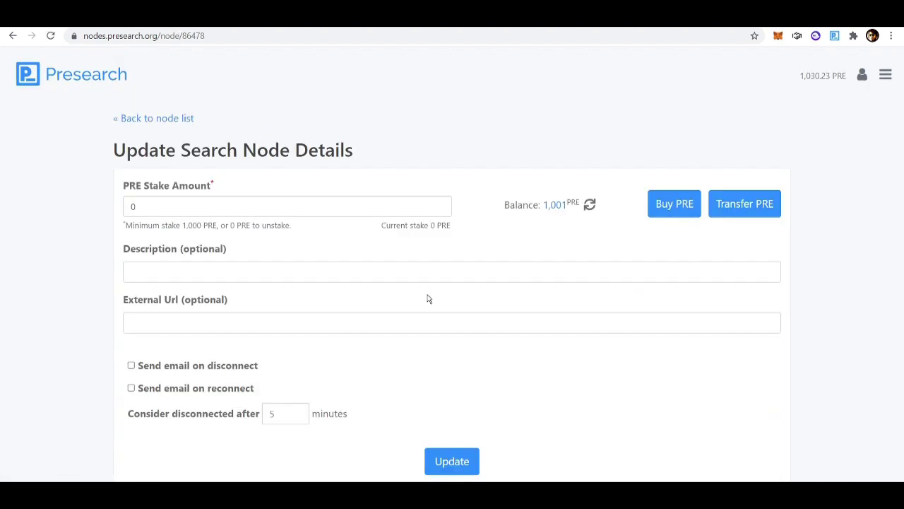
Set the new node's stake to 1000 PRE and its description to "Passive Income Presearch 5", and update the node
left_click(200, 208)
key("BackSpace")
type("1000")
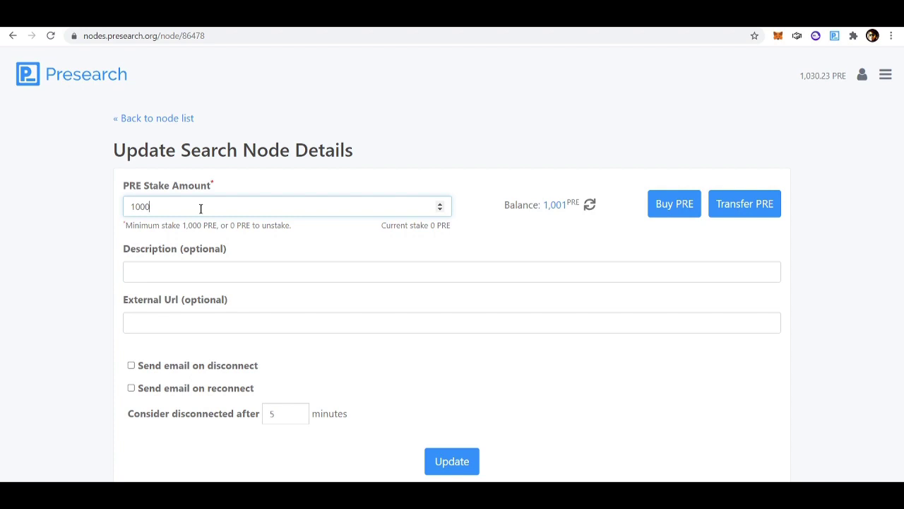
left_click(194, 268)
left_click(200, 297)
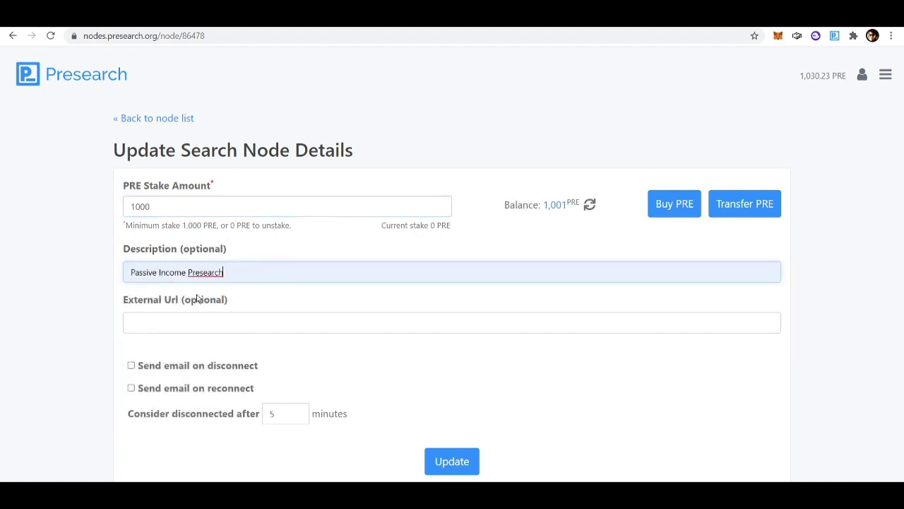
type("5")
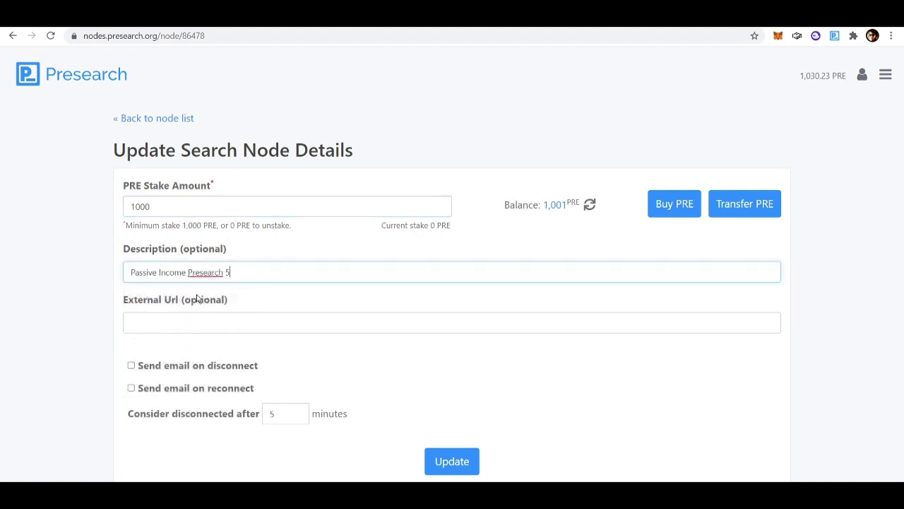
left_click(414, 380)
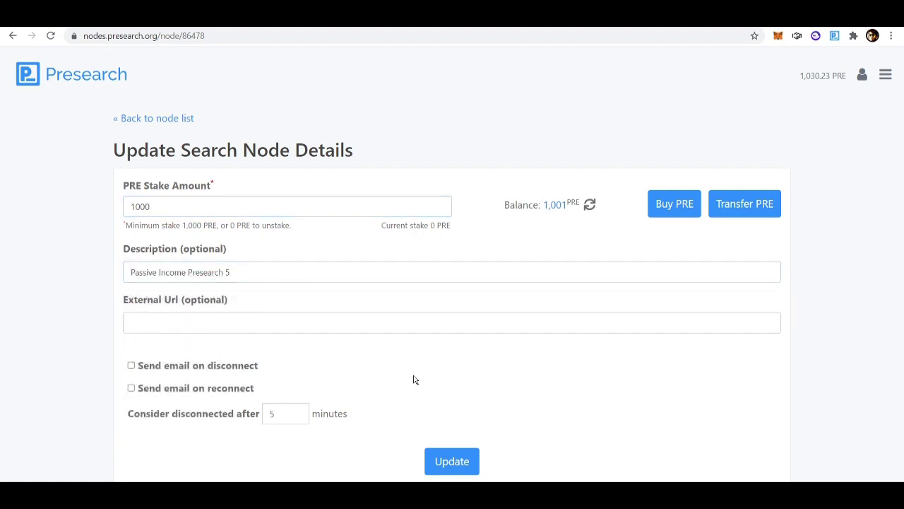
left_click(453, 461)
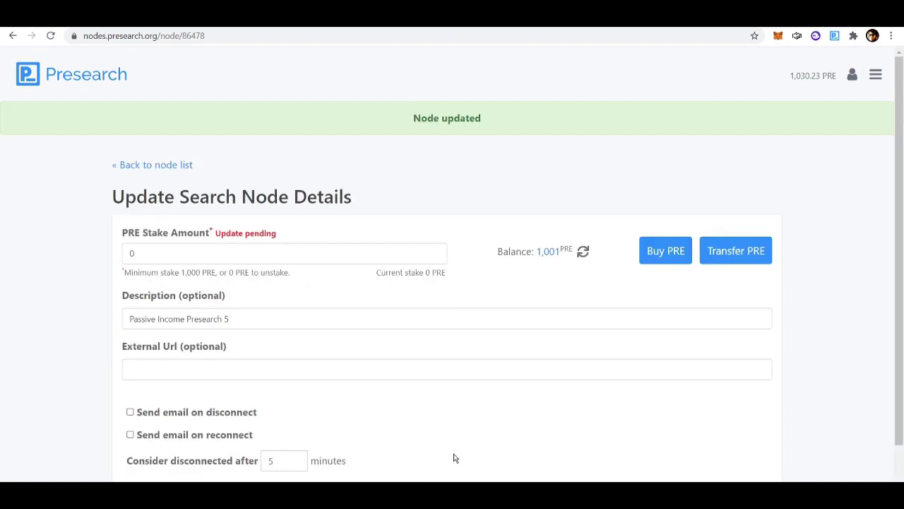
Return to the node list and examine the staked and available tokens, unclaimed earnings and Current Nodes table
left_click(183, 169)
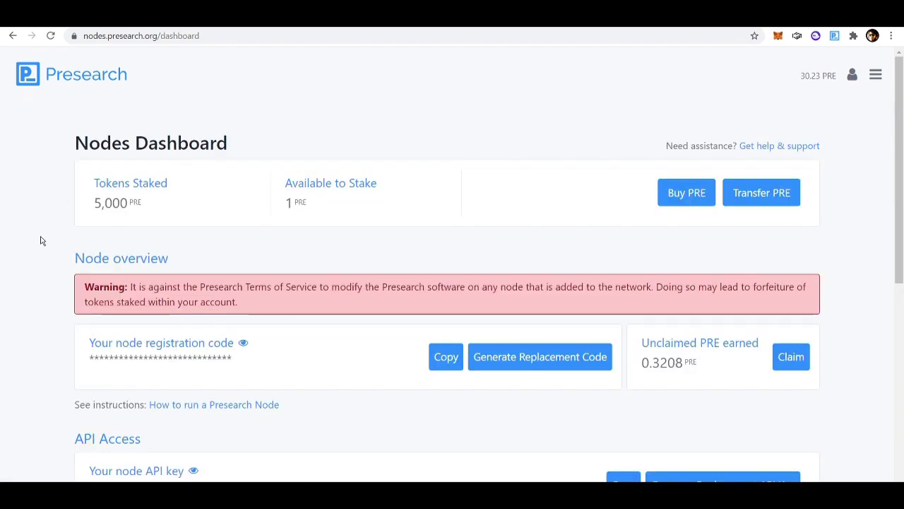
scroll(38, 290, "down", 5)
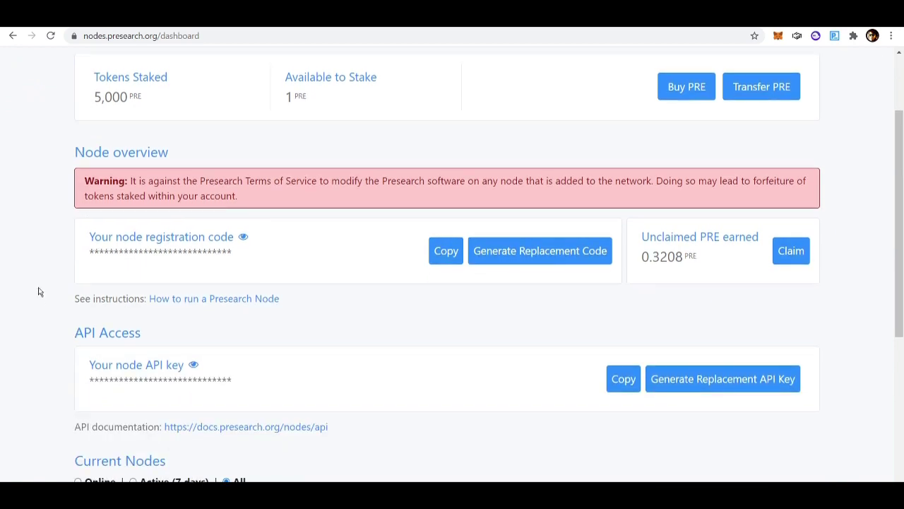
scroll(39, 300, "down", 1)
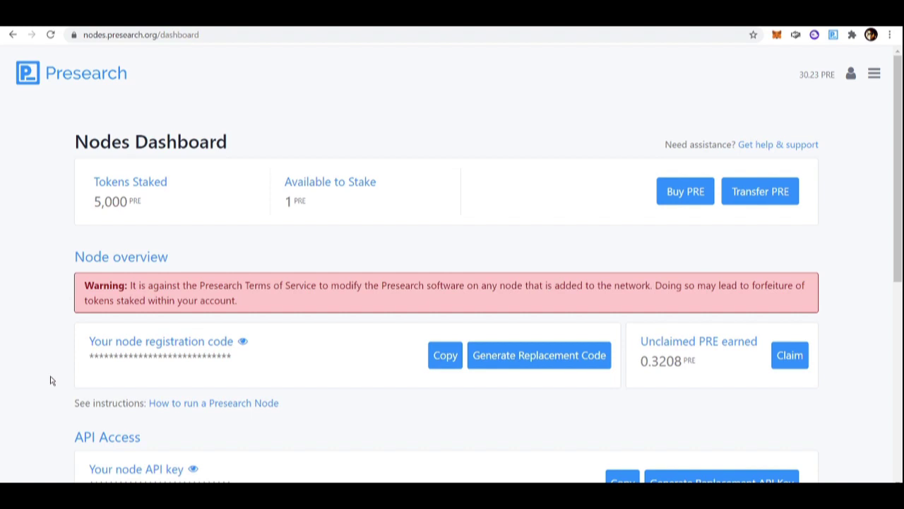
scroll(50, 381, "down", 2)
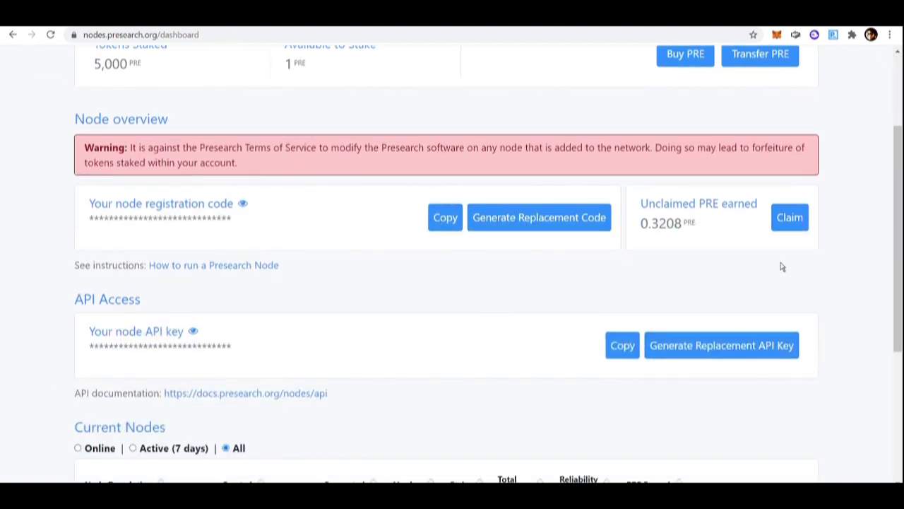
scroll(815, 259, "down", 1)
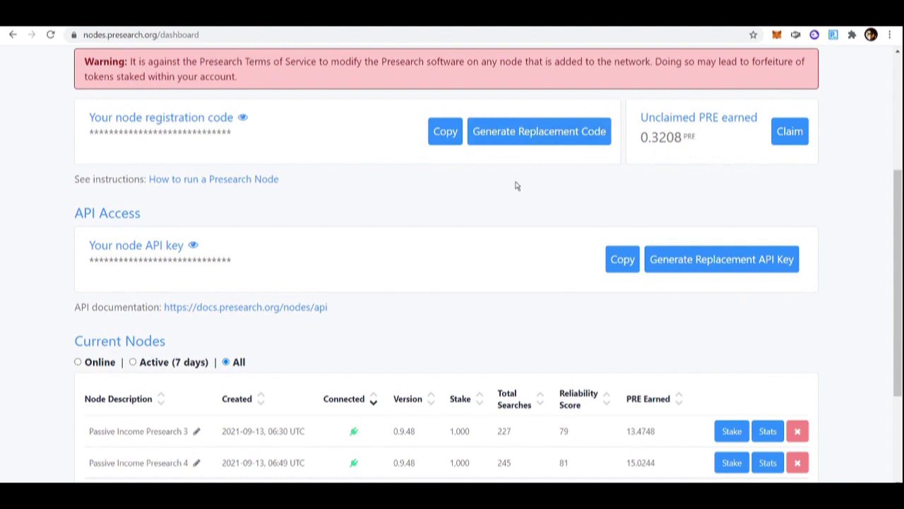
scroll(516, 185, "up", 3)
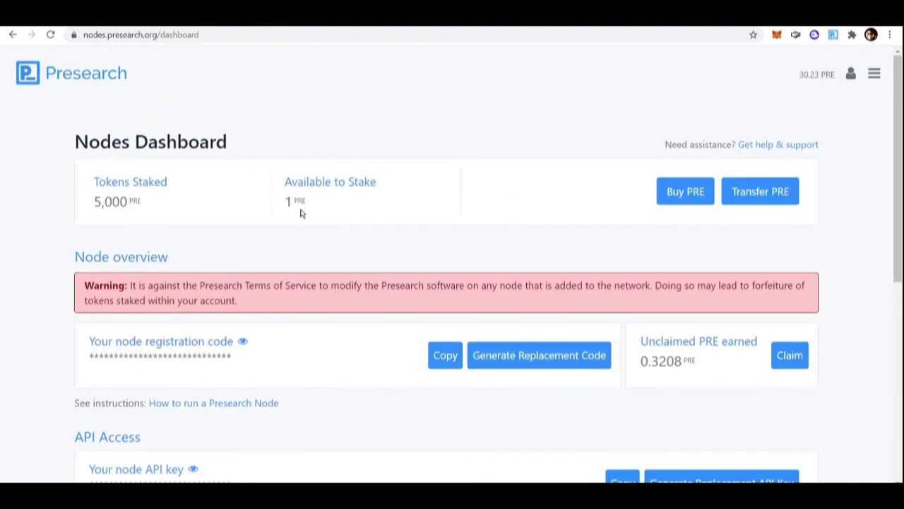
scroll(249, 231, "down", 3)
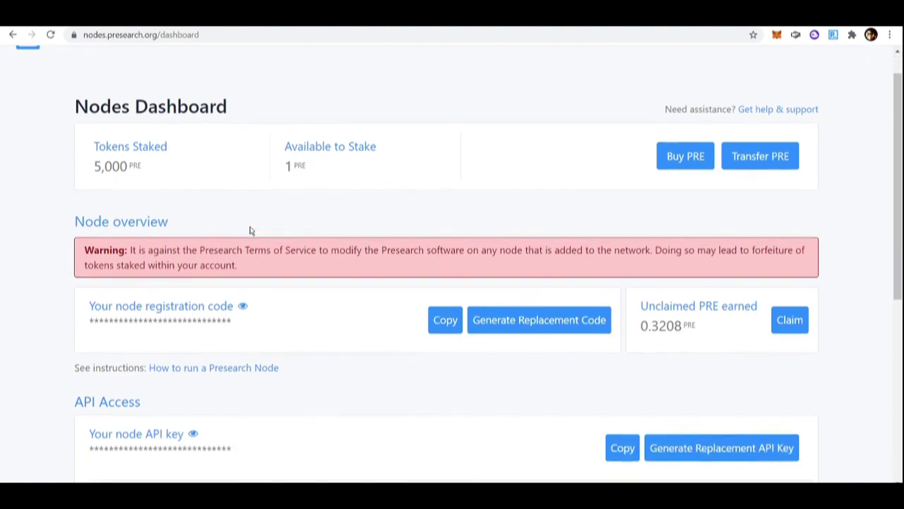
scroll(249, 231, "down", 1)
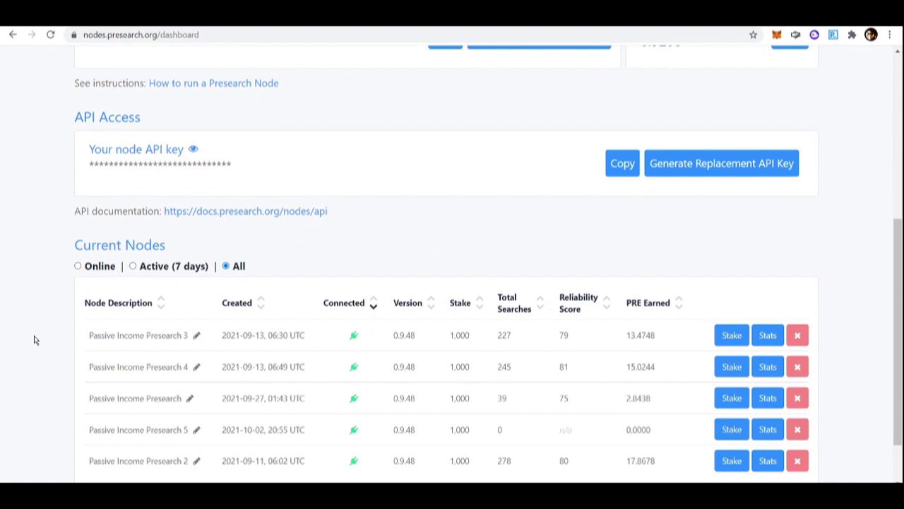
scroll(44, 340, "down", 1)
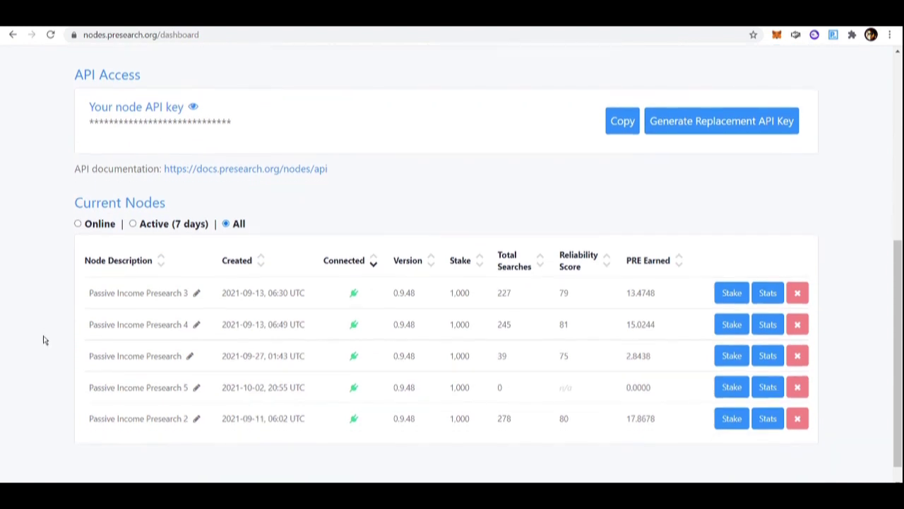
scroll(72, 261, "up", 3)
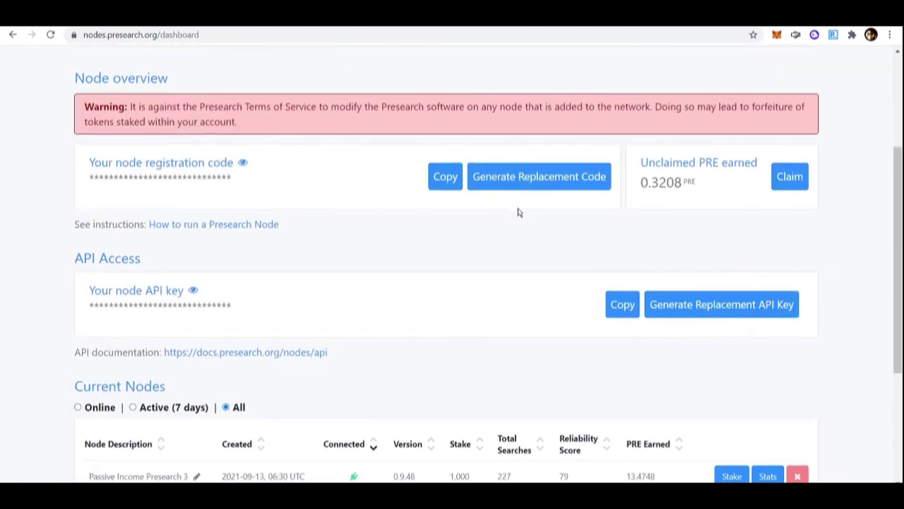
Set the stake of the "Passive Income Presearch 3" node to 1001 PRE and update the node
scroll(157, 326, "down", 3)
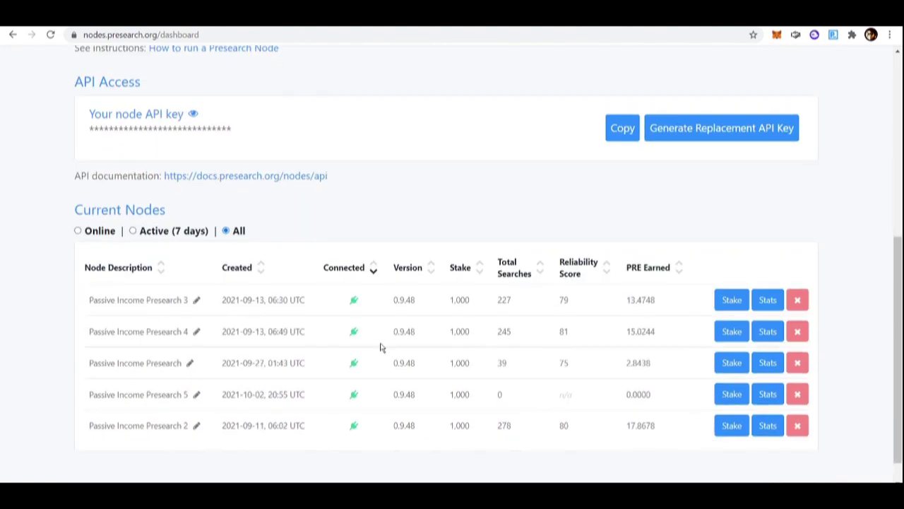
left_click(724, 308)
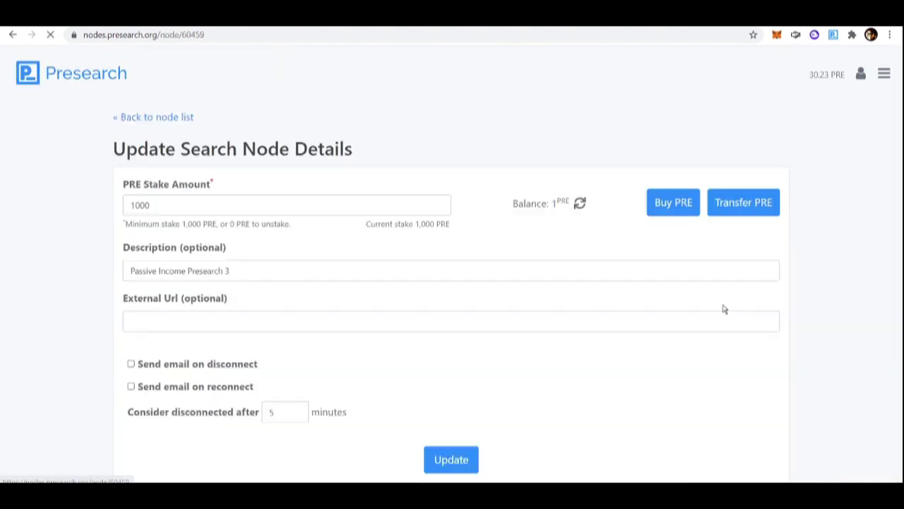
left_click(181, 204)
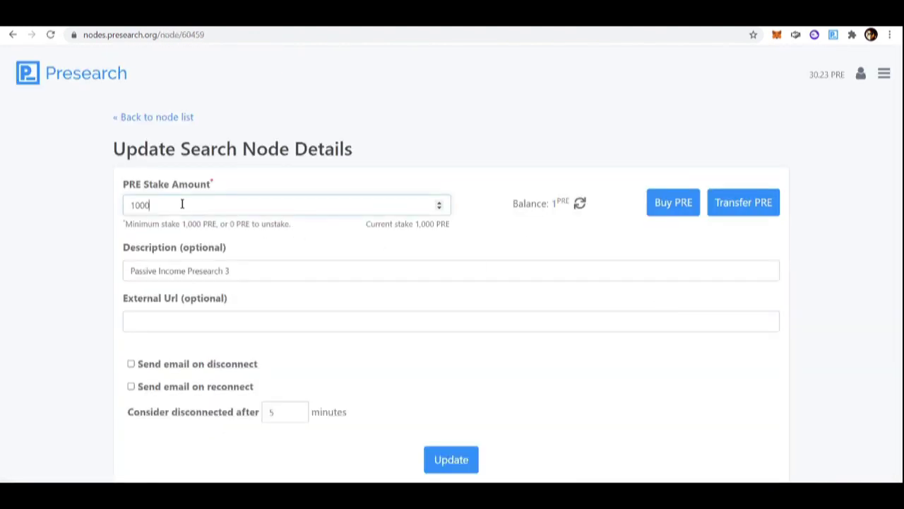
key("BackSpace")
type("1")
left_click(448, 460)
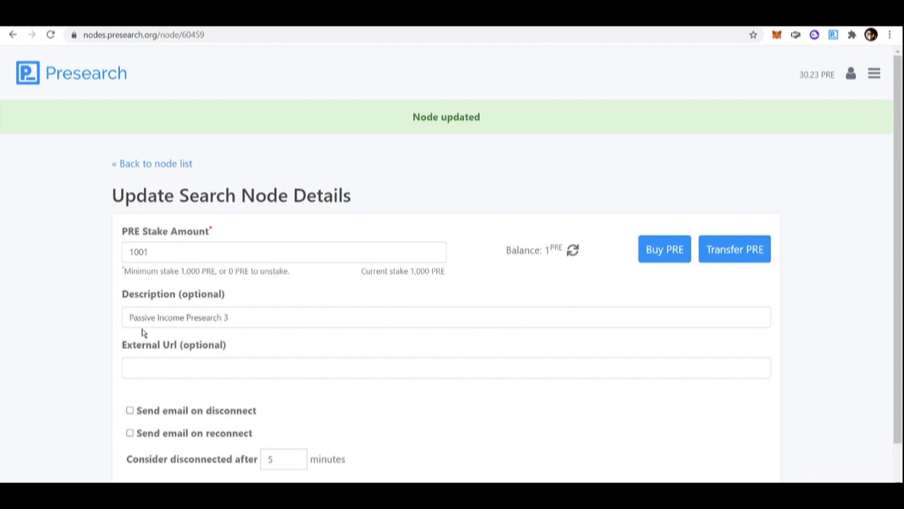
Go back to the node list and check the staked tokens and each node's stake in the Current Nodes table
scroll(142, 326, "down", 1)
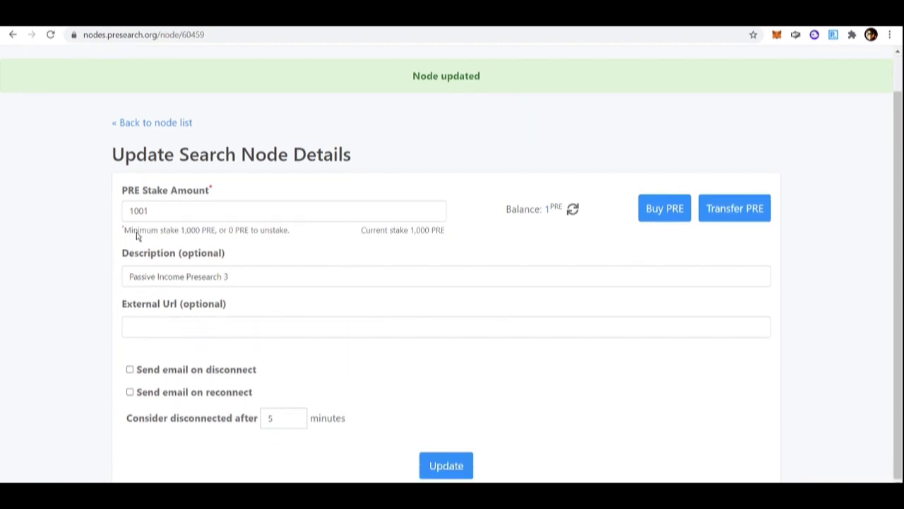
left_click(165, 123)
scroll(166, 396, "down", 4)
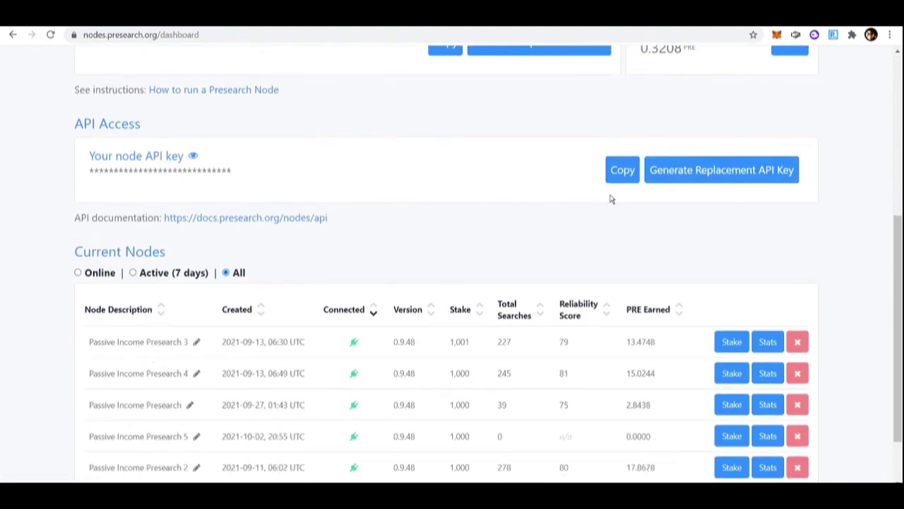
scroll(548, 168, "up", 2)
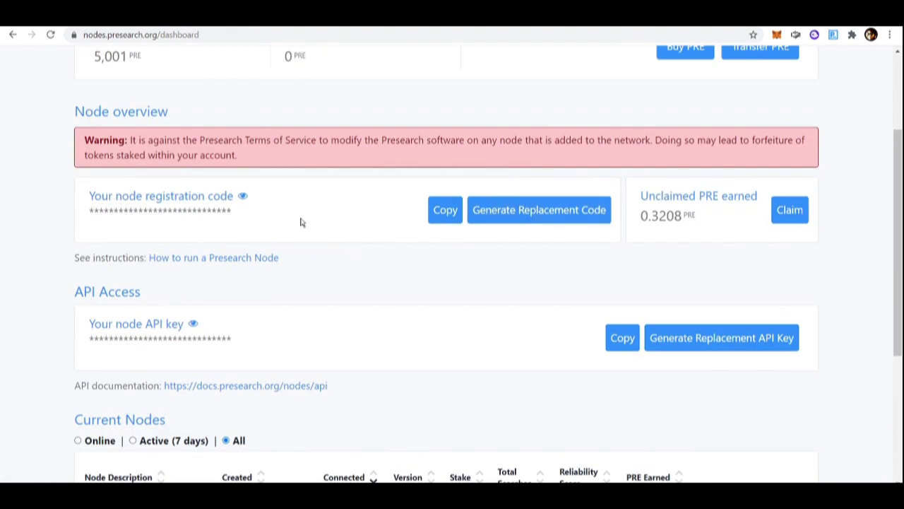
scroll(361, 252, "down", 3)
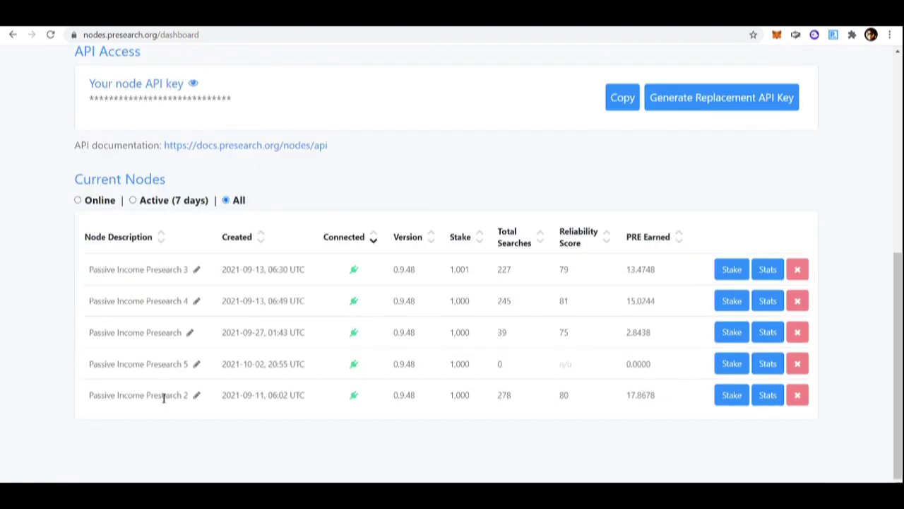